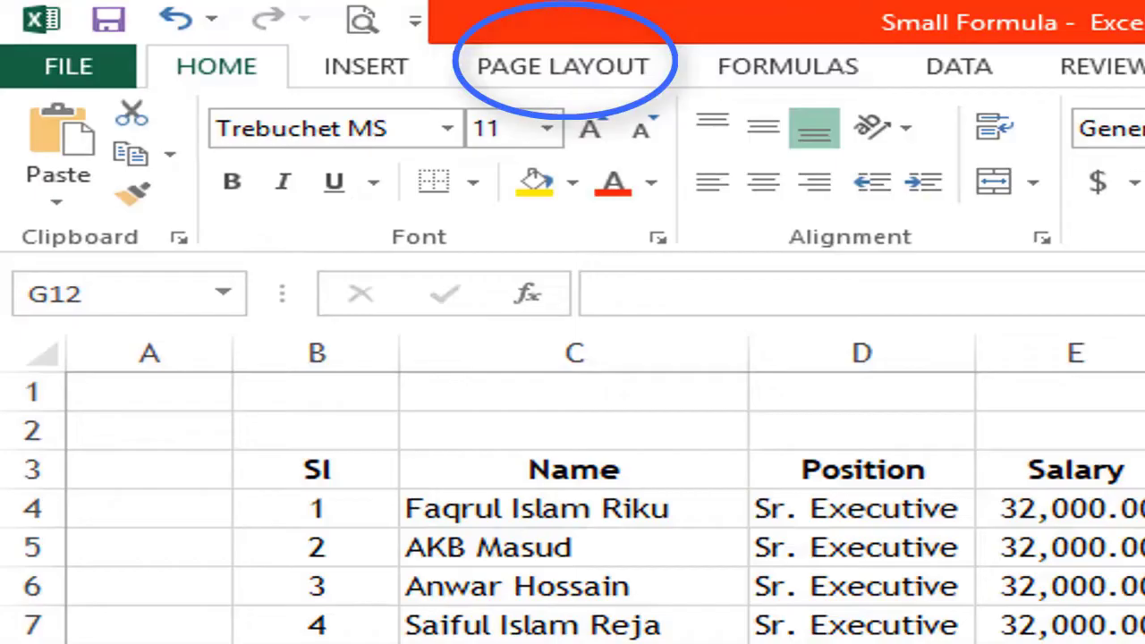
# - Switch the ribbon to the Page Layout tab for the salary sheet
pyautogui.click(577, 81)
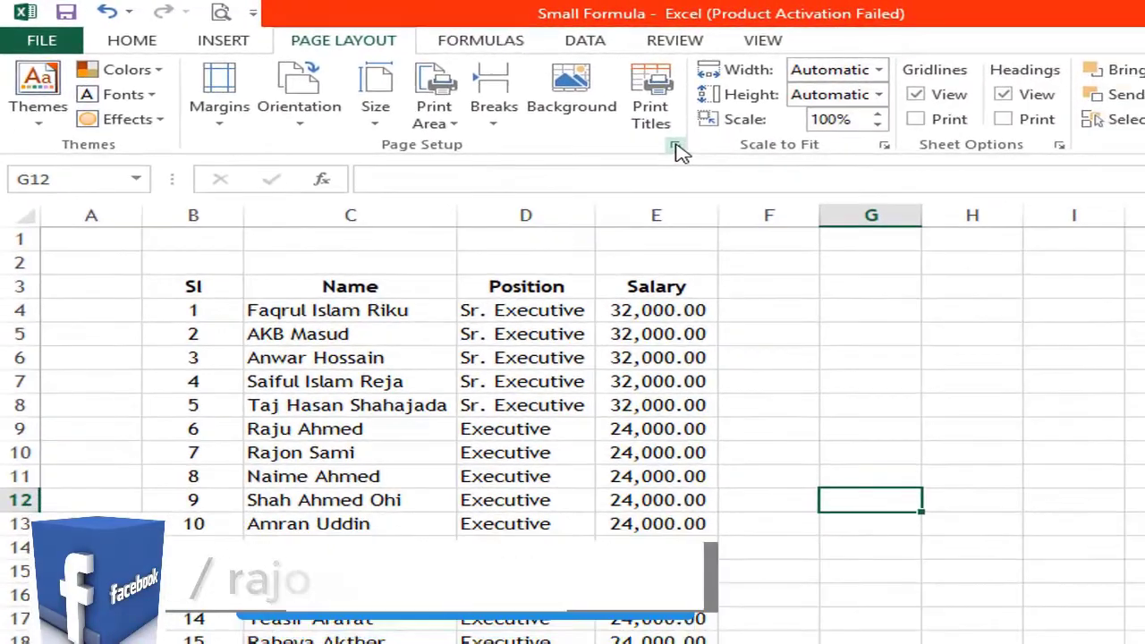
# - In Page Setup, raise the header margin to 1 and keep the footer margin at 0.5
pyautogui.click(678, 148)
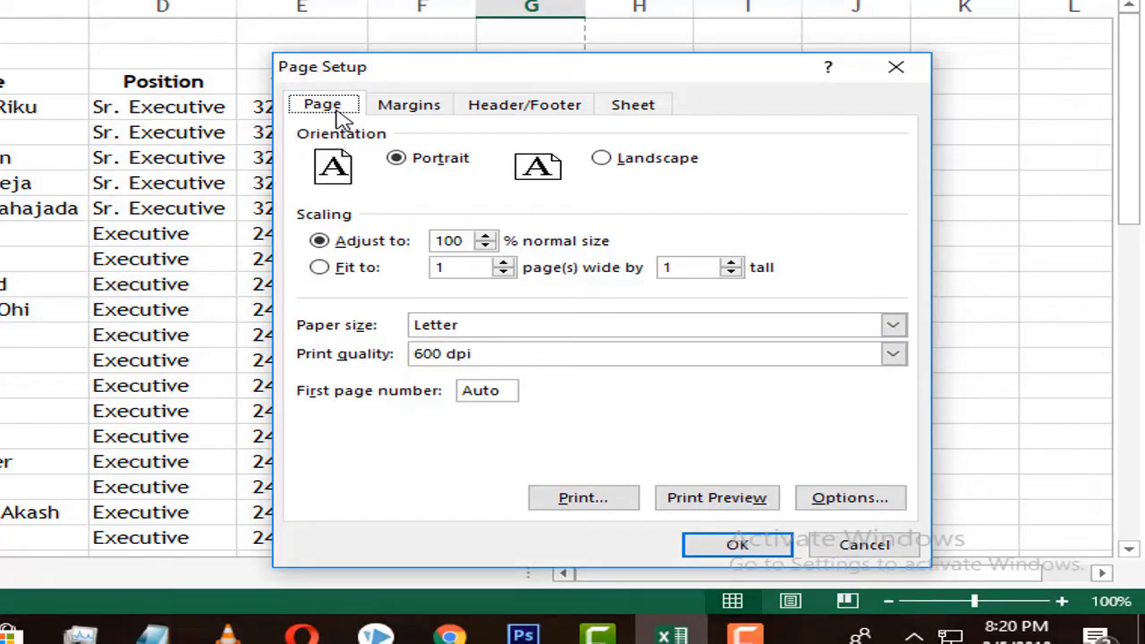
pyautogui.click(409, 106)
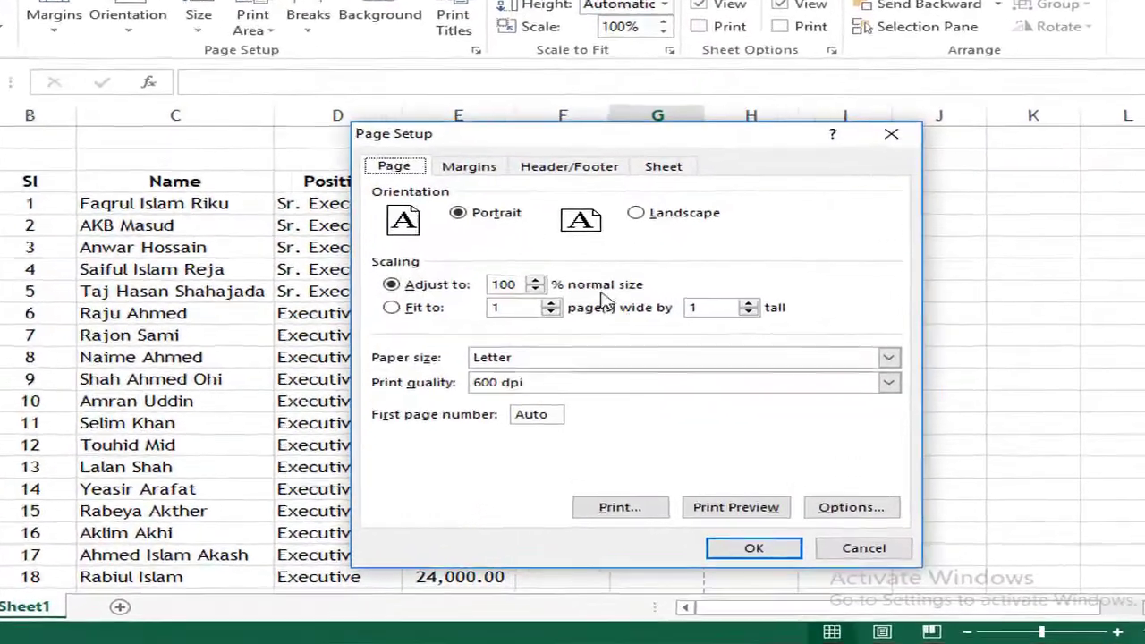
pyautogui.click(475, 172)
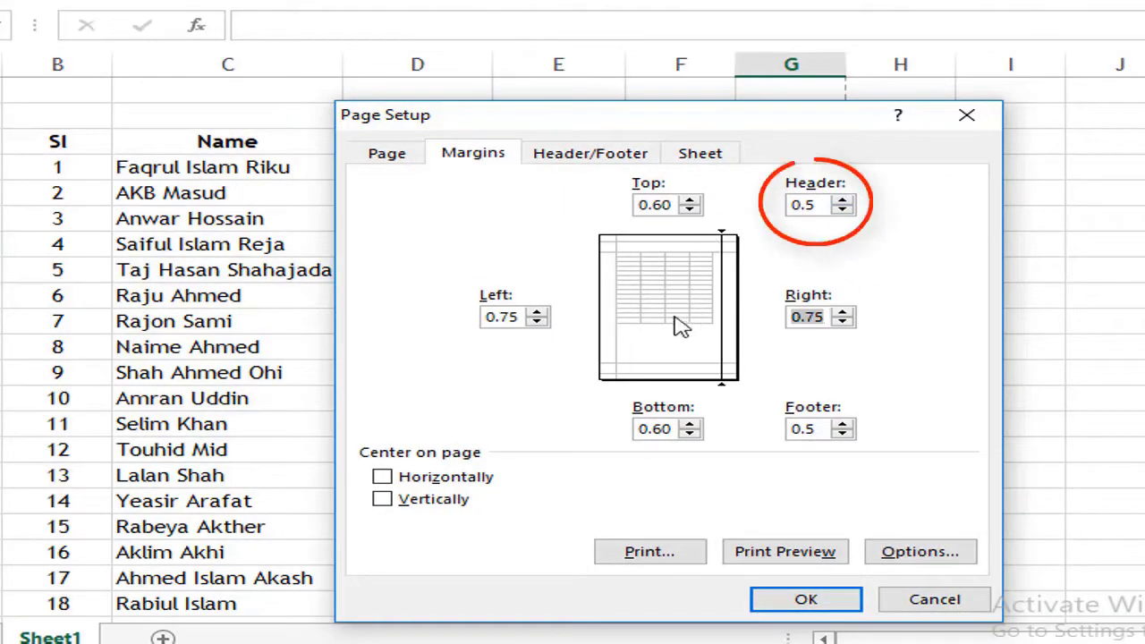
pyautogui.click(842, 200)
pyautogui.click(842, 200)
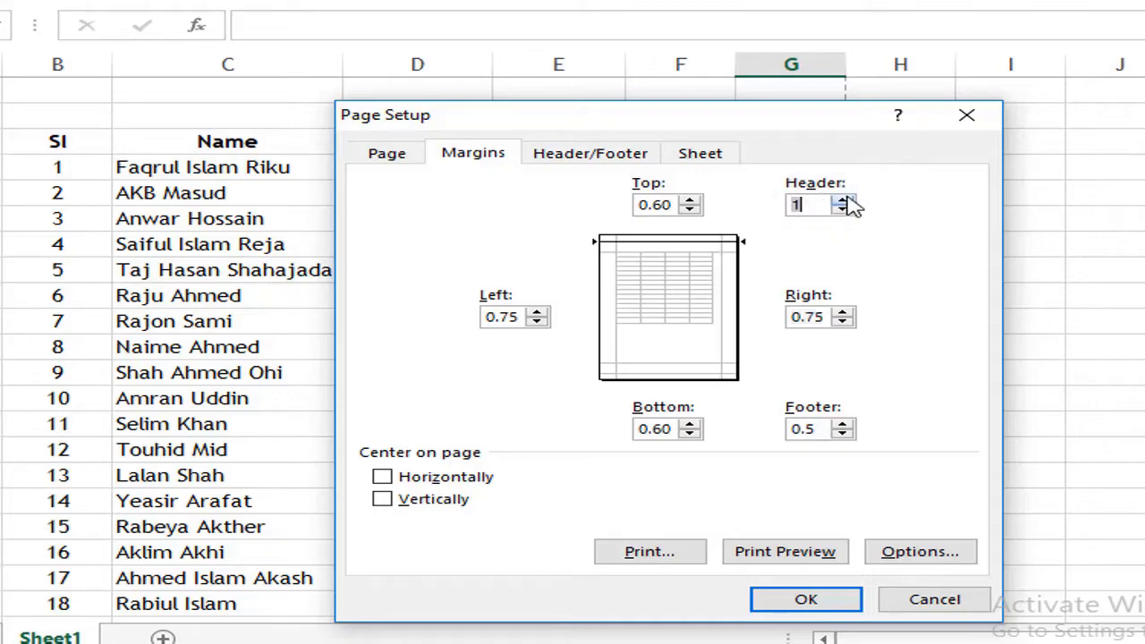
pyautogui.click(843, 435)
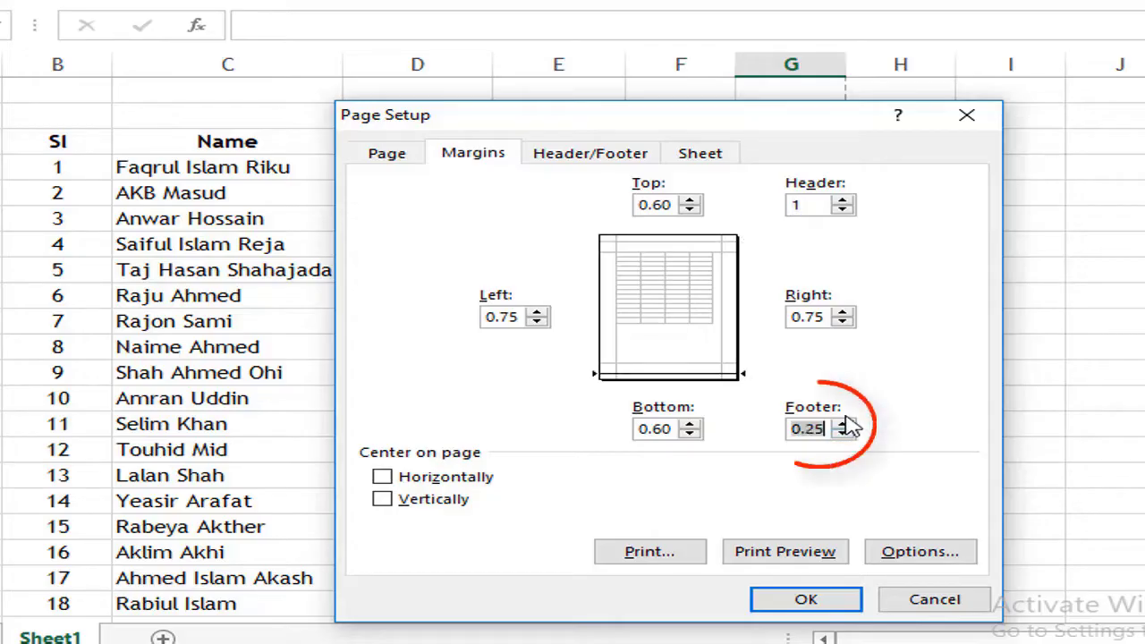
pyautogui.click(843, 424)
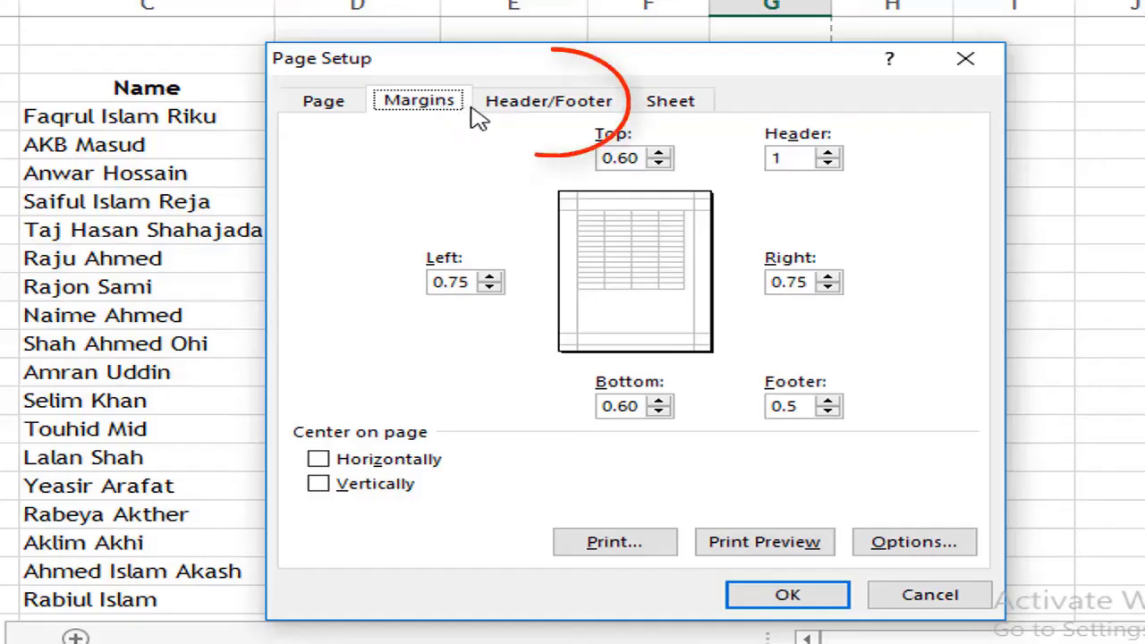
# - Close Page Setup and check that the widened header area prints empty, then go back to the sheet
pyautogui.click(527, 115)
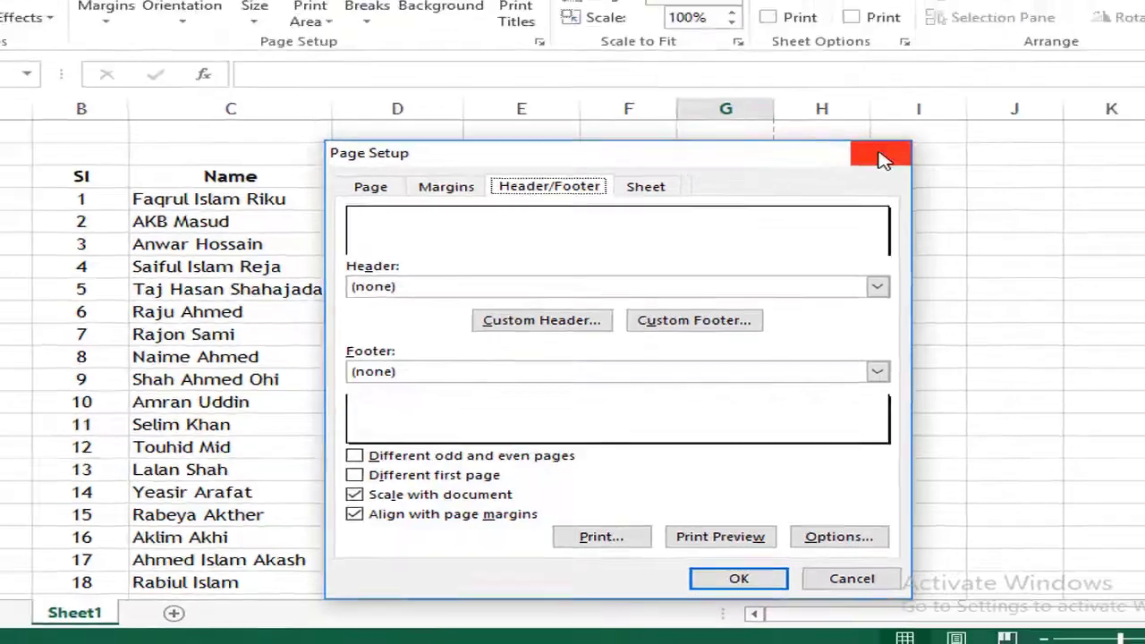
pyautogui.click(966, 58)
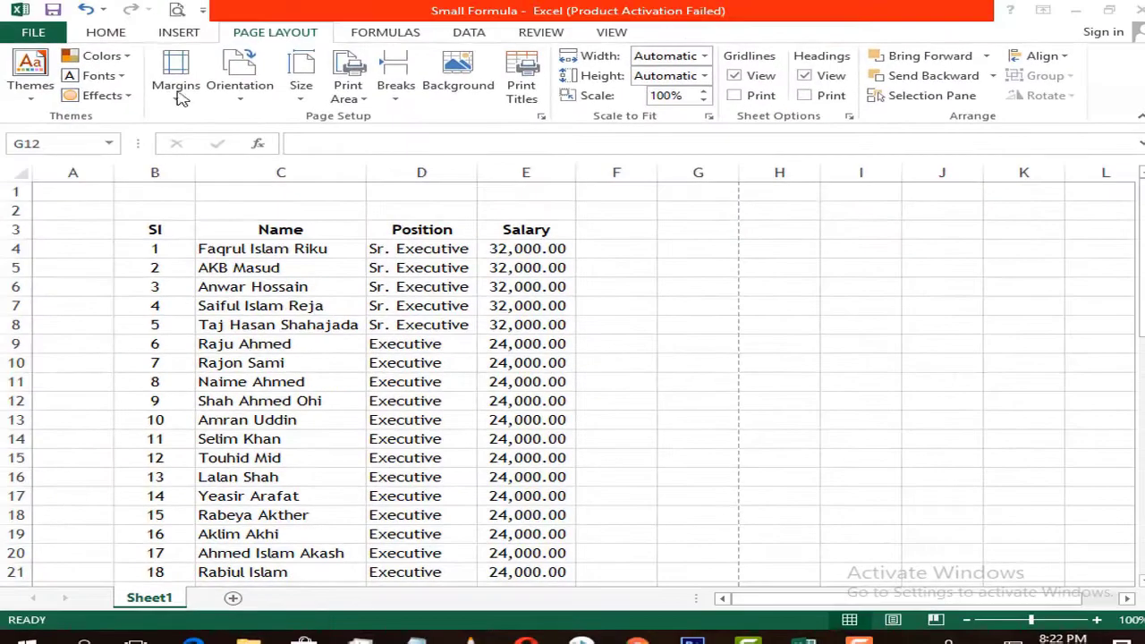
pyautogui.click(176, 10)
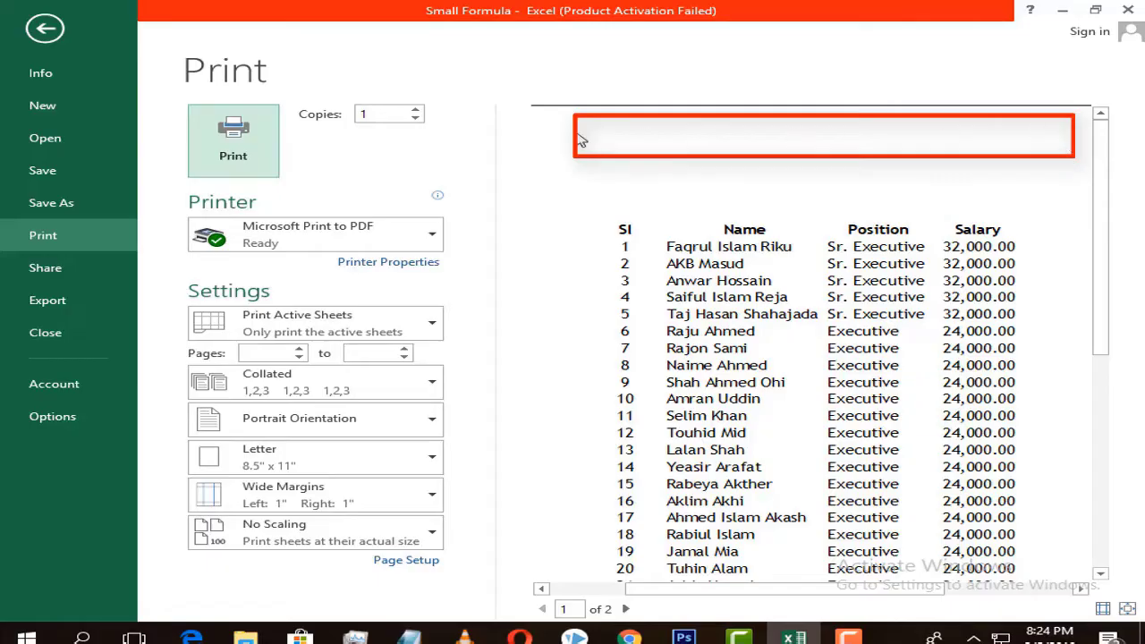
pyautogui.click(47, 29)
# - Choose the built-in 'Page 1 of ?' header in Page Setup's Header/Footer settings
pyautogui.click(536, 116)
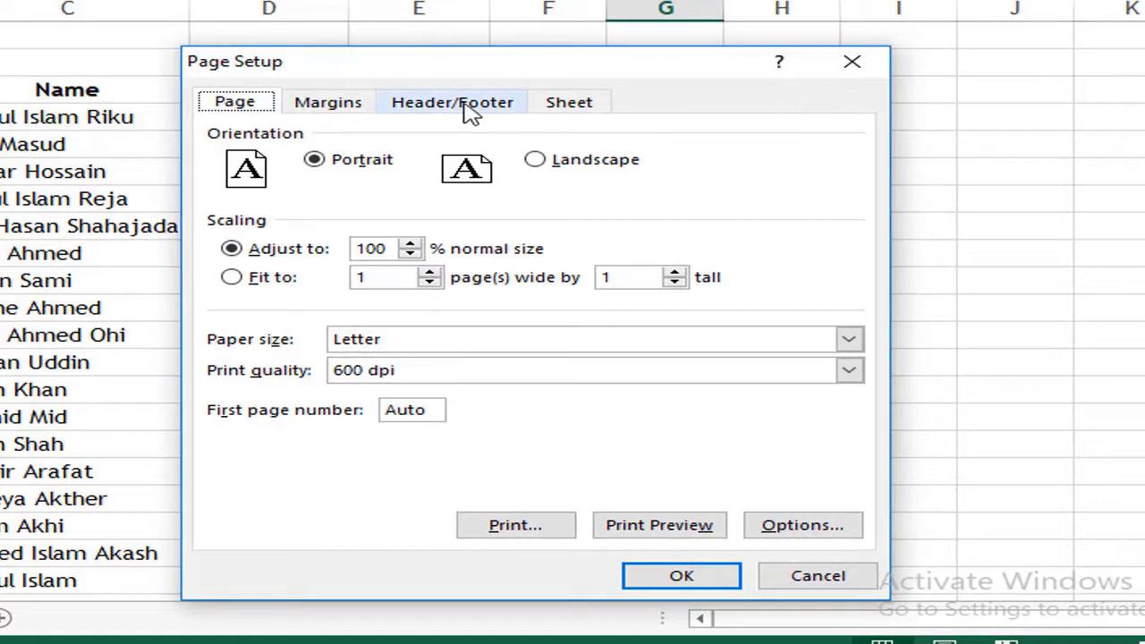
pyautogui.click(472, 108)
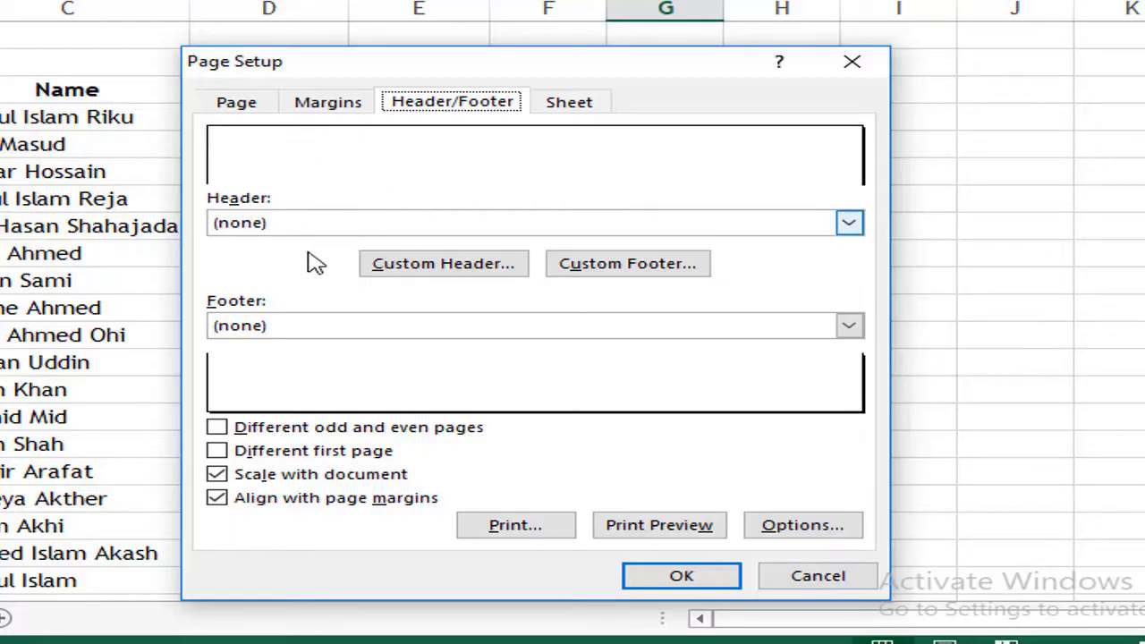
pyautogui.click(299, 225)
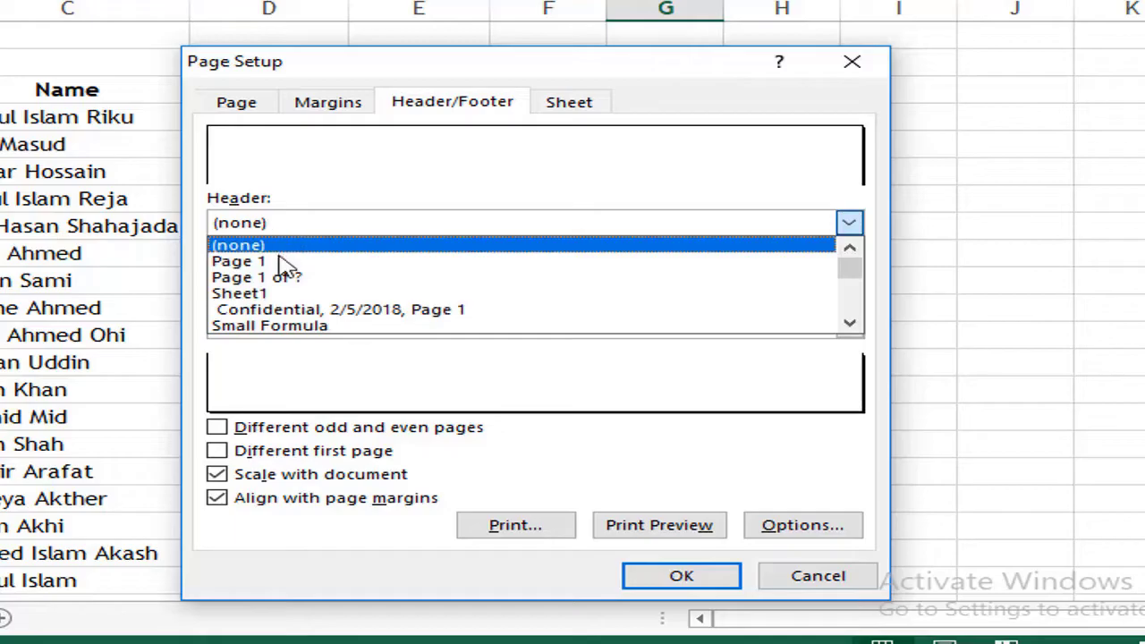
pyautogui.click(284, 261)
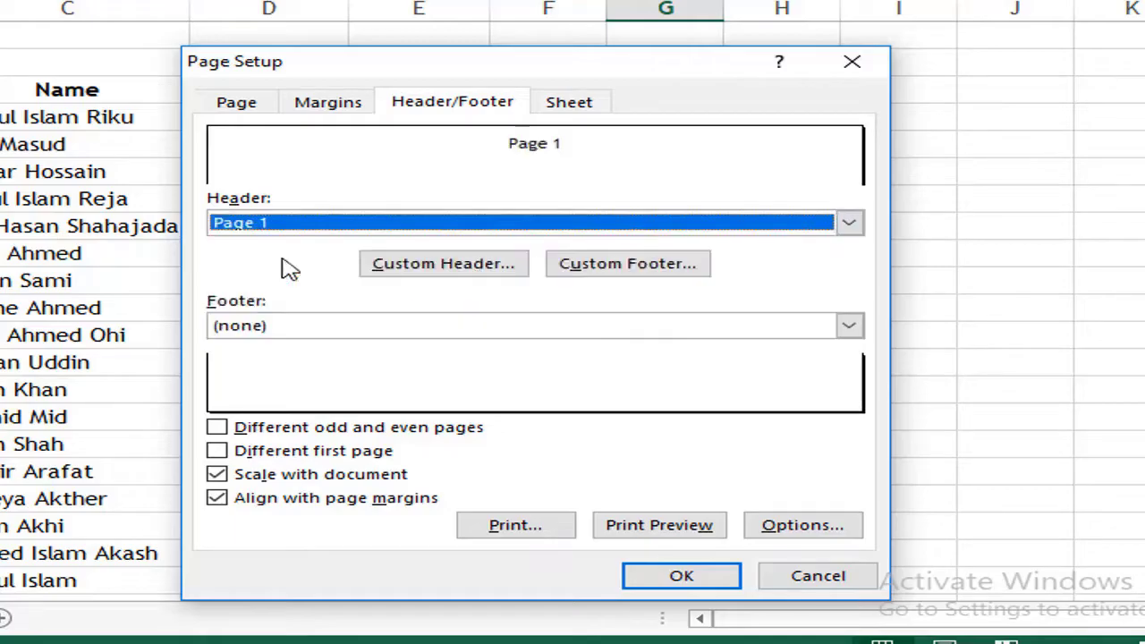
pyautogui.click(377, 229)
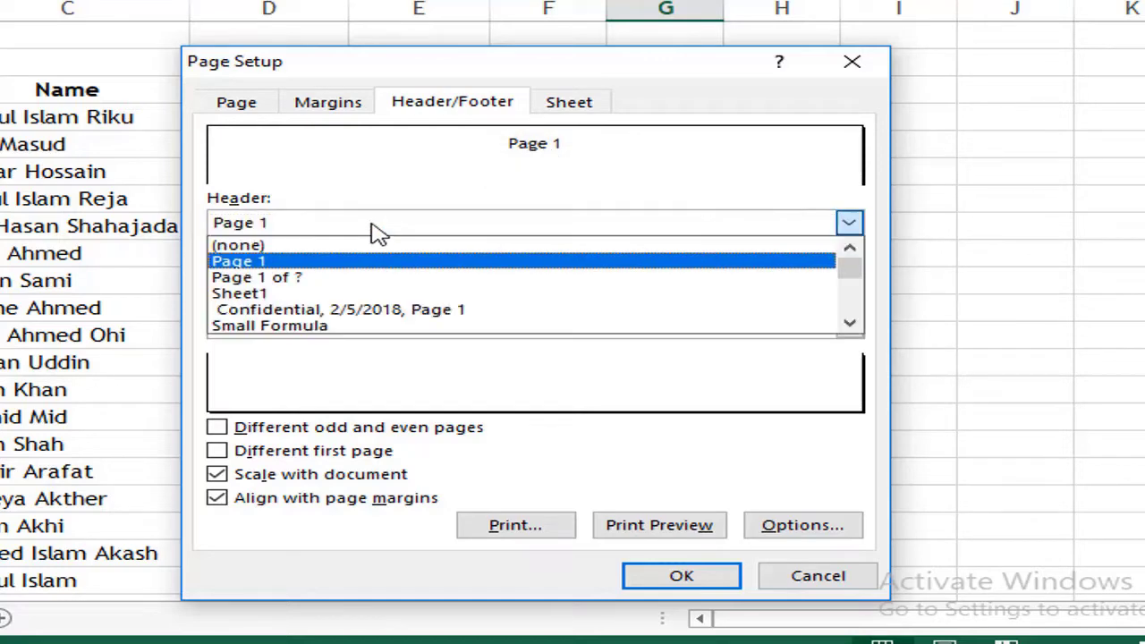
pyautogui.click(327, 279)
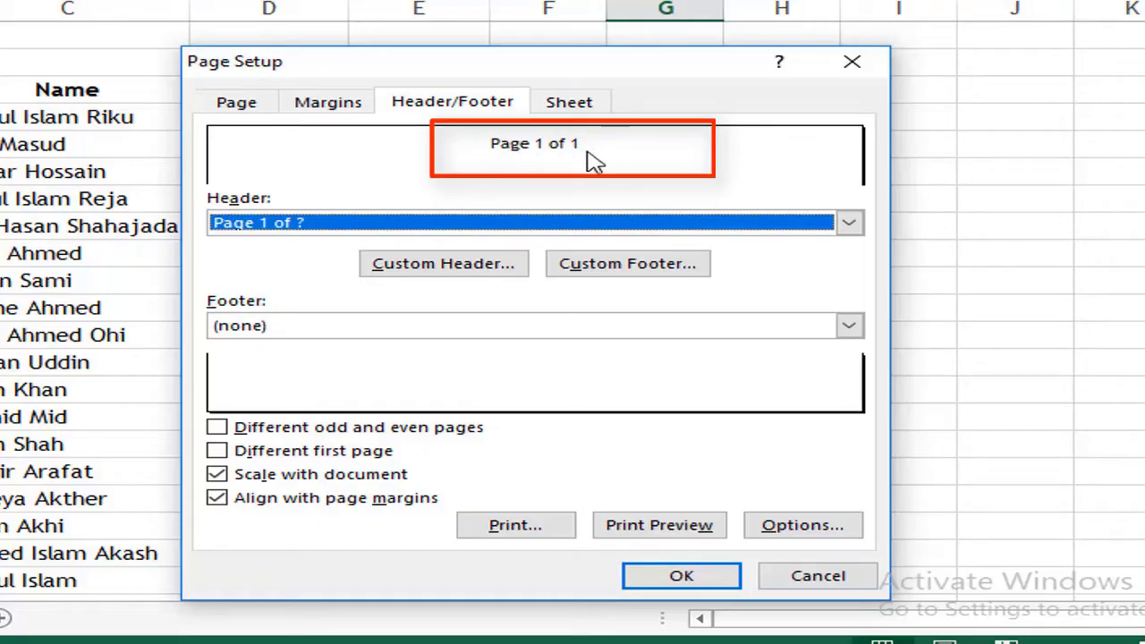
pyautogui.click(528, 225)
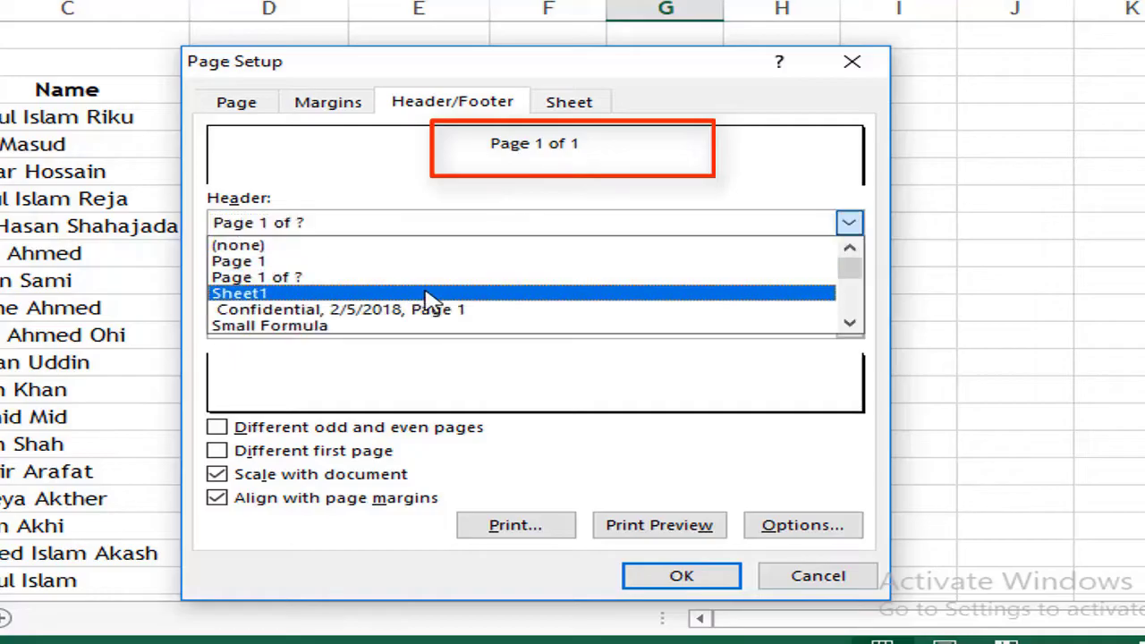
pyautogui.scroll(-1, 428, 300)
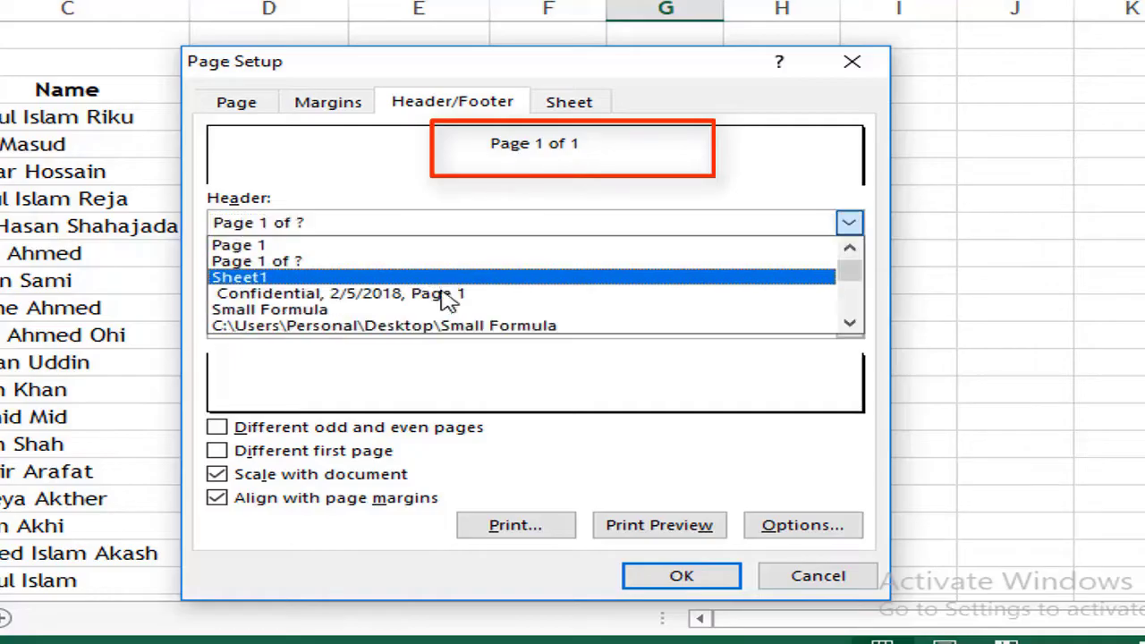
pyautogui.click(323, 265)
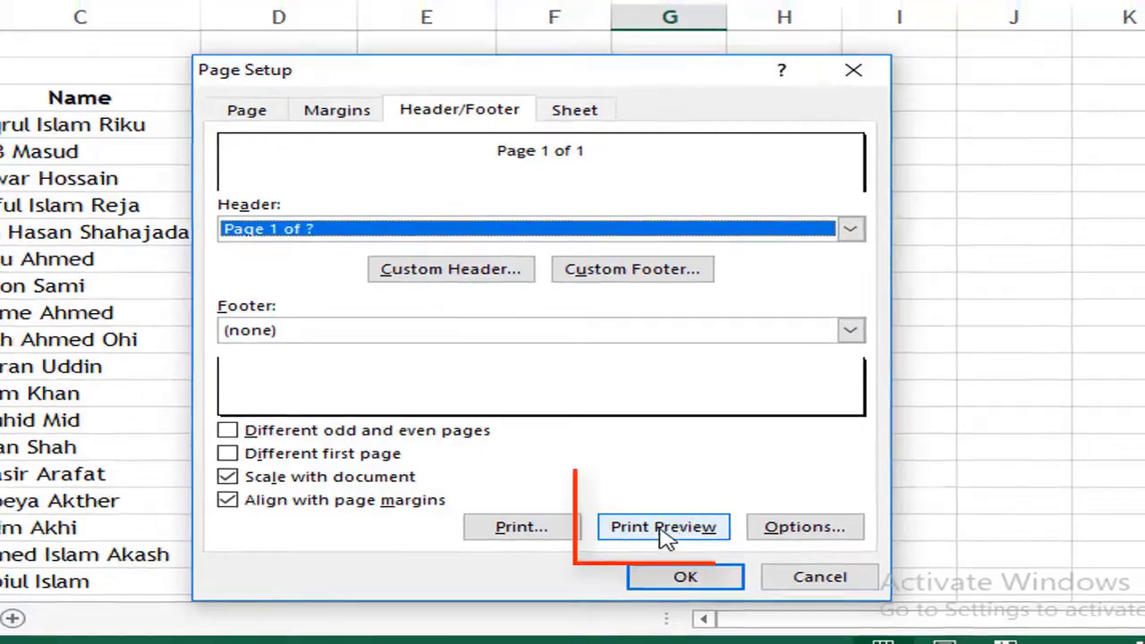
# - Confirm the header previews as 'Page 1 of 2', then reset the Header preset to (none)
pyautogui.click(663, 528)
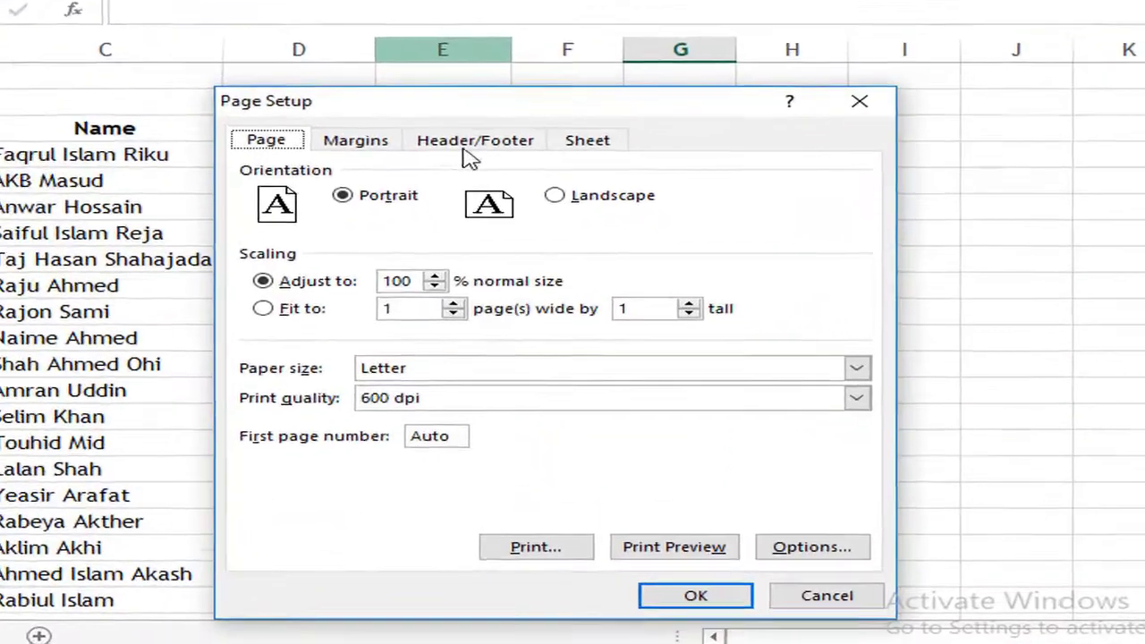
pyautogui.click(464, 143)
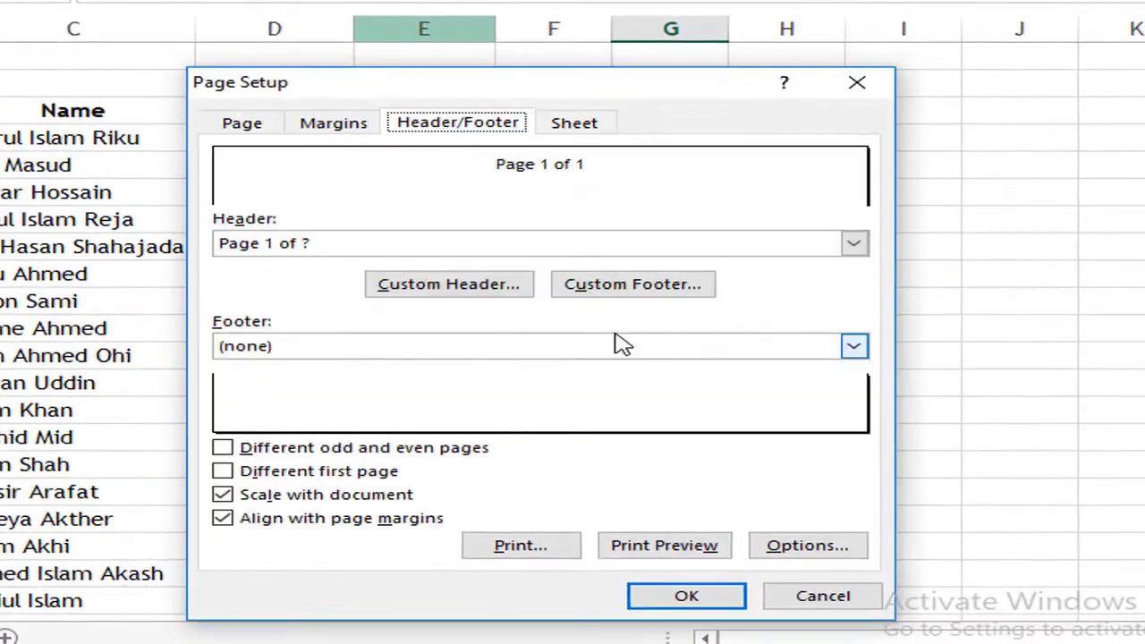
pyautogui.click(372, 250)
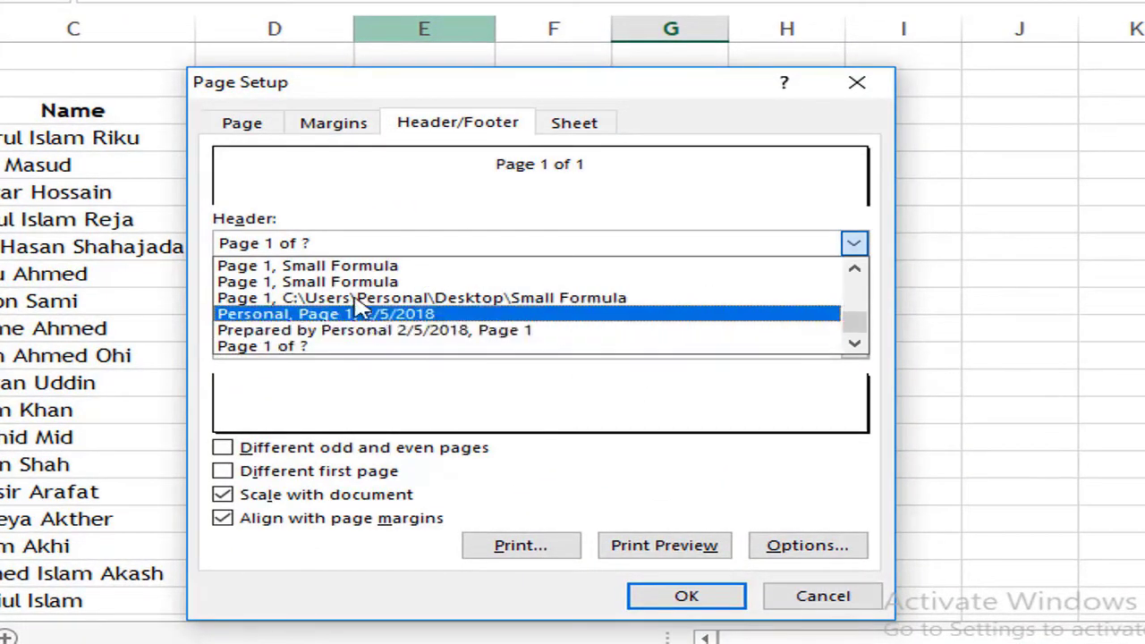
pyautogui.scroll(3, 376, 311)
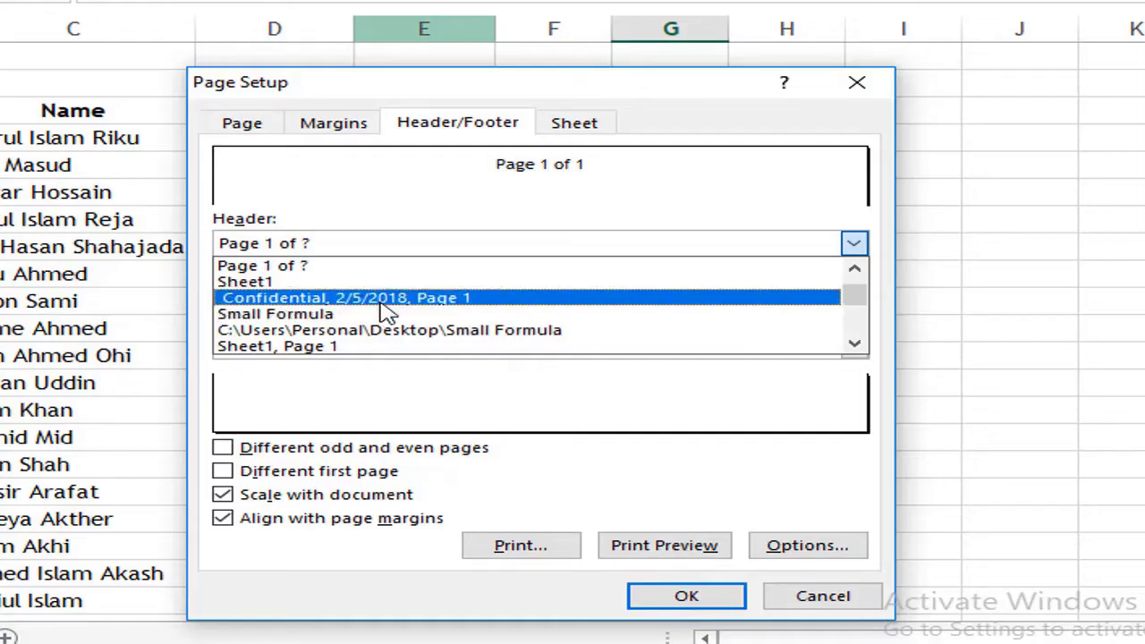
pyautogui.click(495, 211)
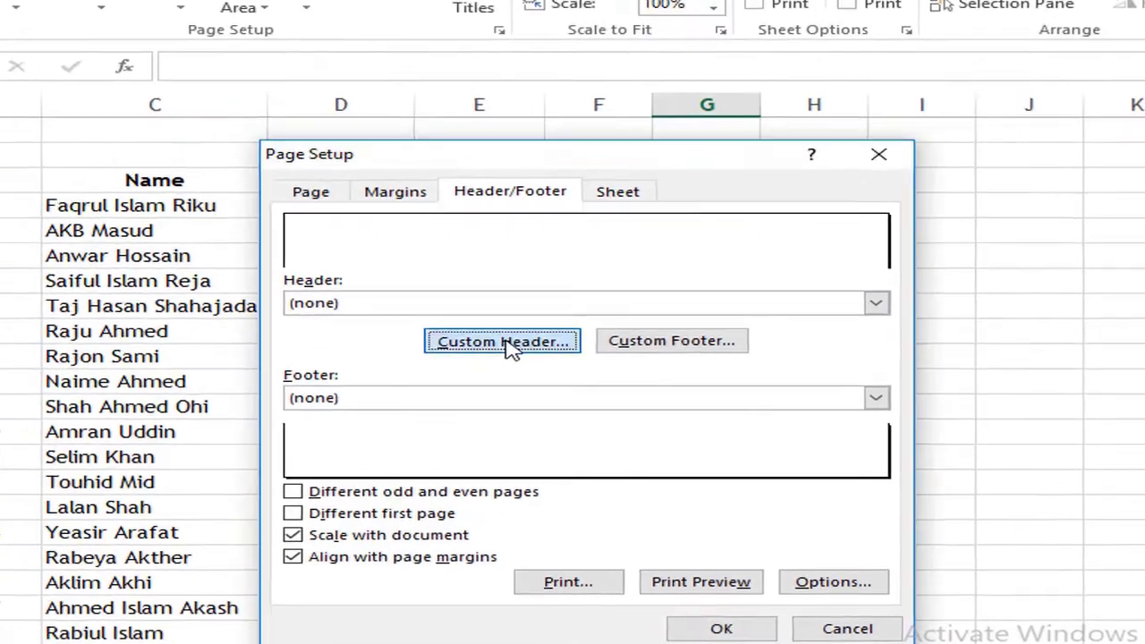
# - Start a custom header and type 'KBL' into it
pyautogui.click(455, 285)
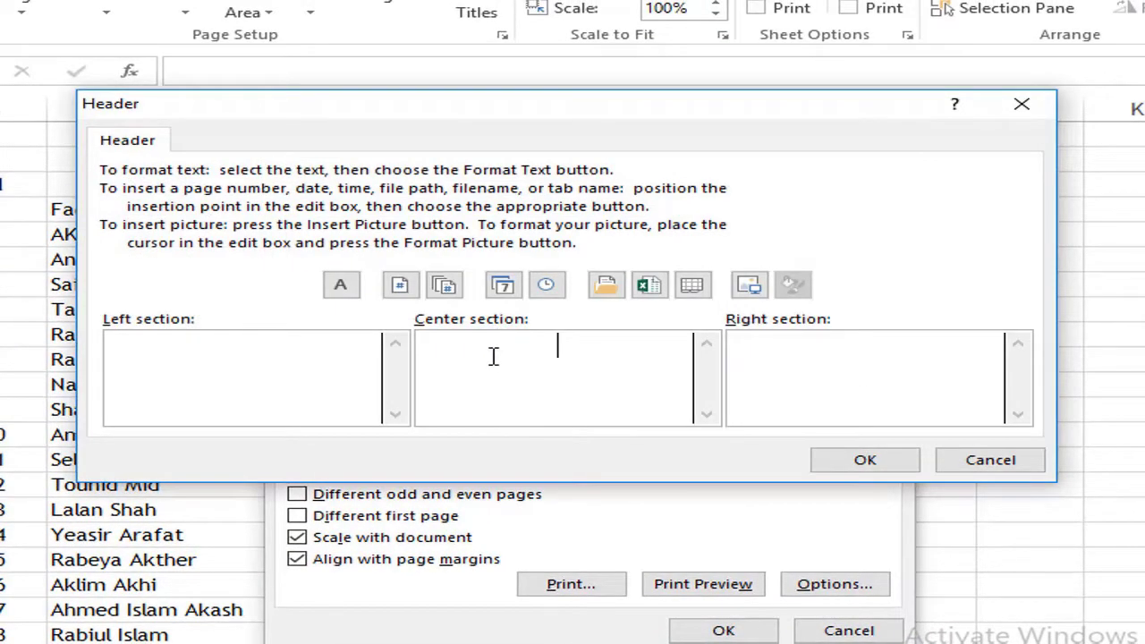
pyautogui.click(194, 365)
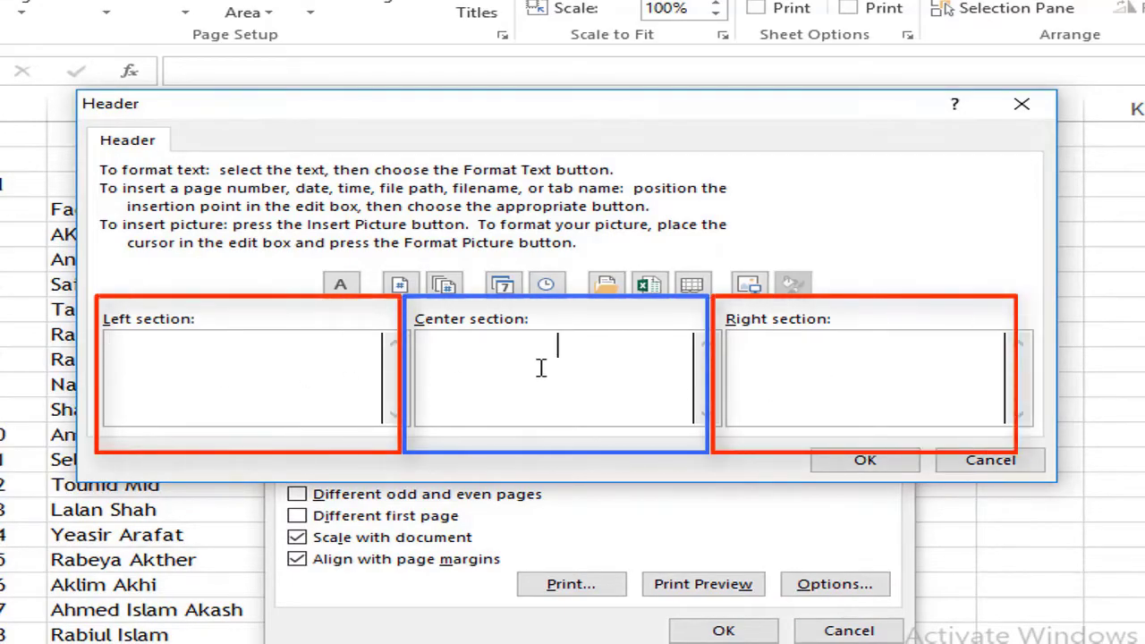
pyautogui.write('KBL')
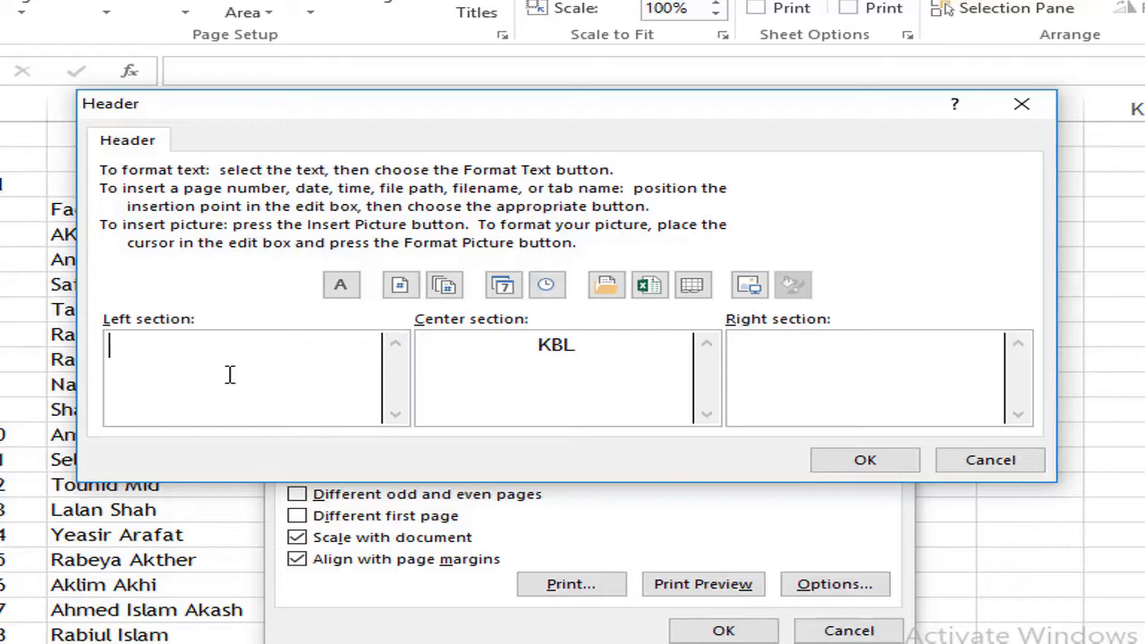
# - Format the centred KBL text as bold in the 28 Days Later font
pyautogui.tripleClick(554, 348)
pyautogui.click(609, 350)
pyautogui.tripleClick(553, 350)
pyautogui.click(559, 361)
pyautogui.tripleClick(548, 351)
pyautogui.click(584, 354)
pyautogui.tripleClick(582, 351)
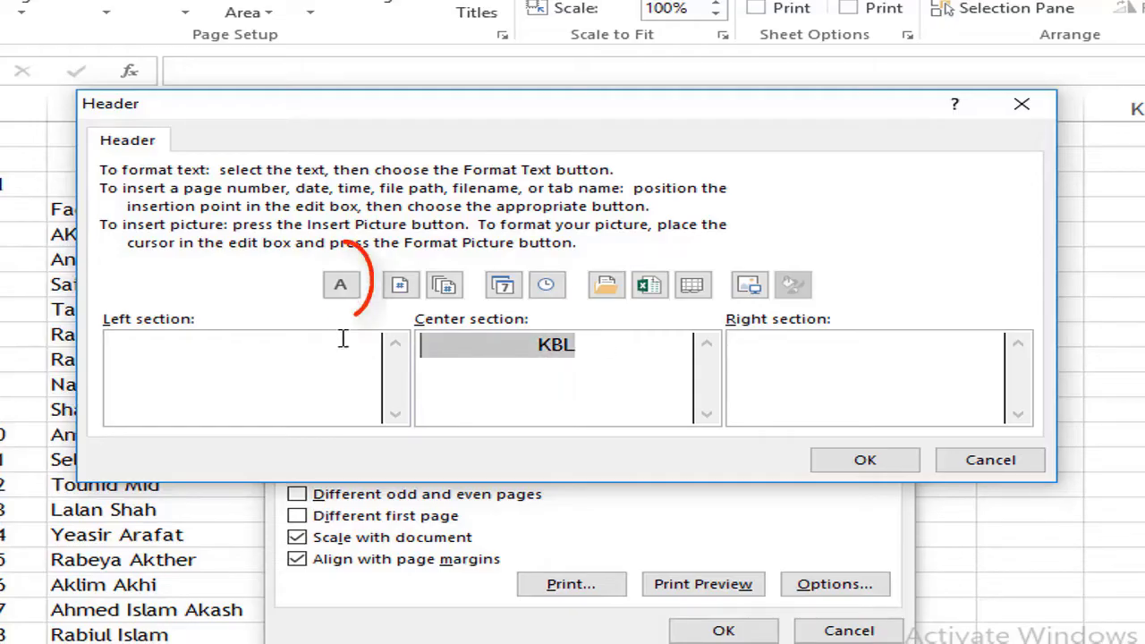
pyautogui.click(341, 287)
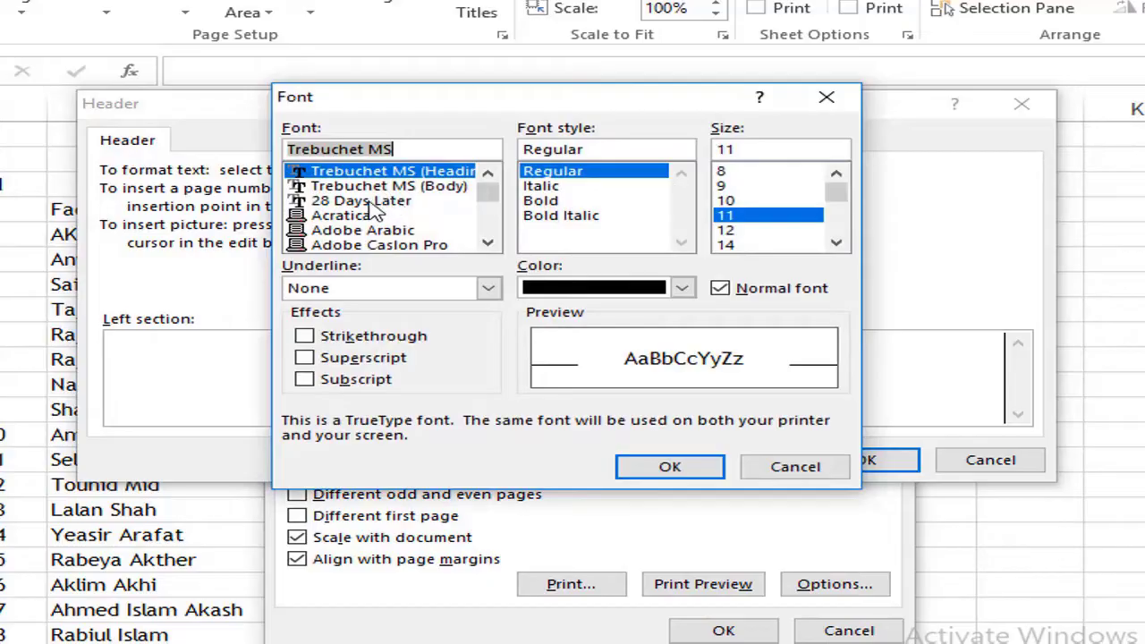
pyautogui.click(362, 202)
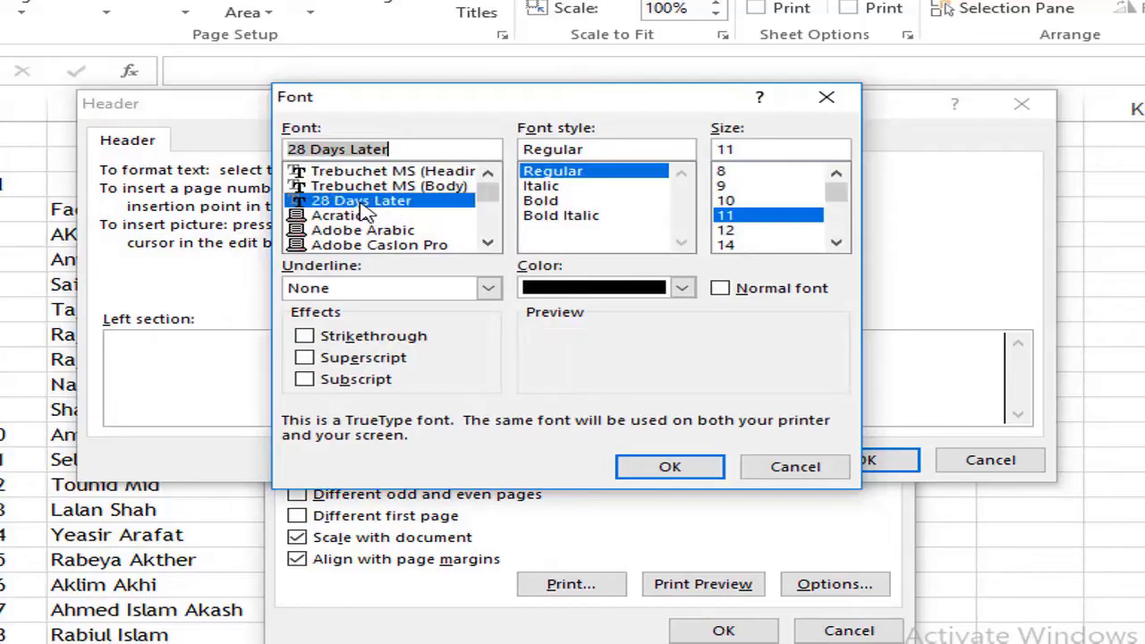
pyautogui.click(556, 202)
pyautogui.click(676, 462)
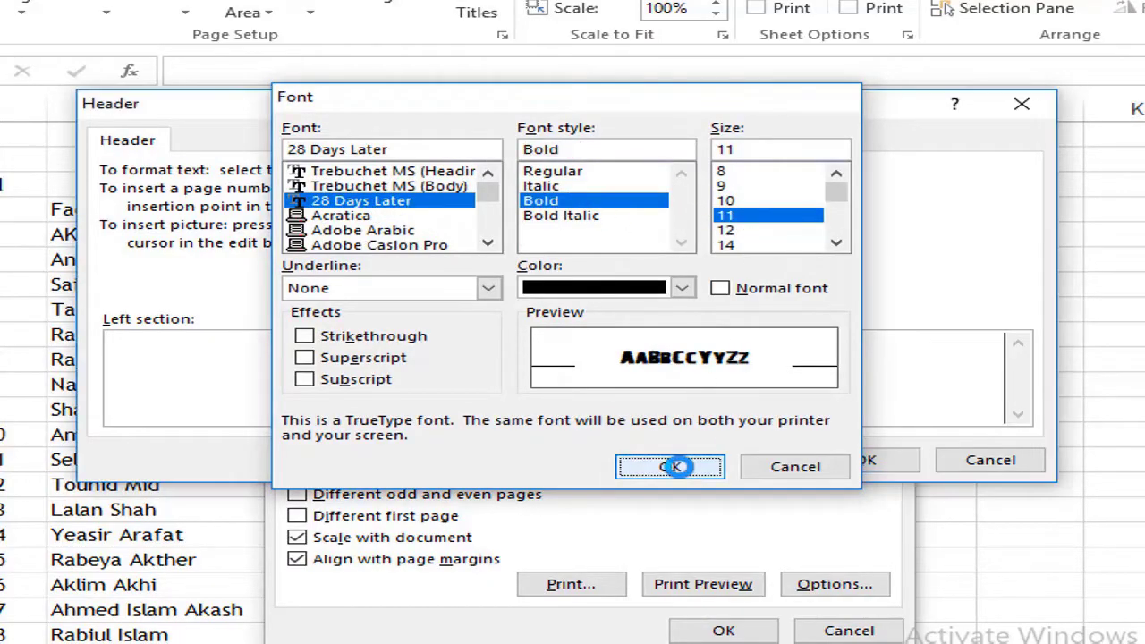
pyautogui.click(587, 367)
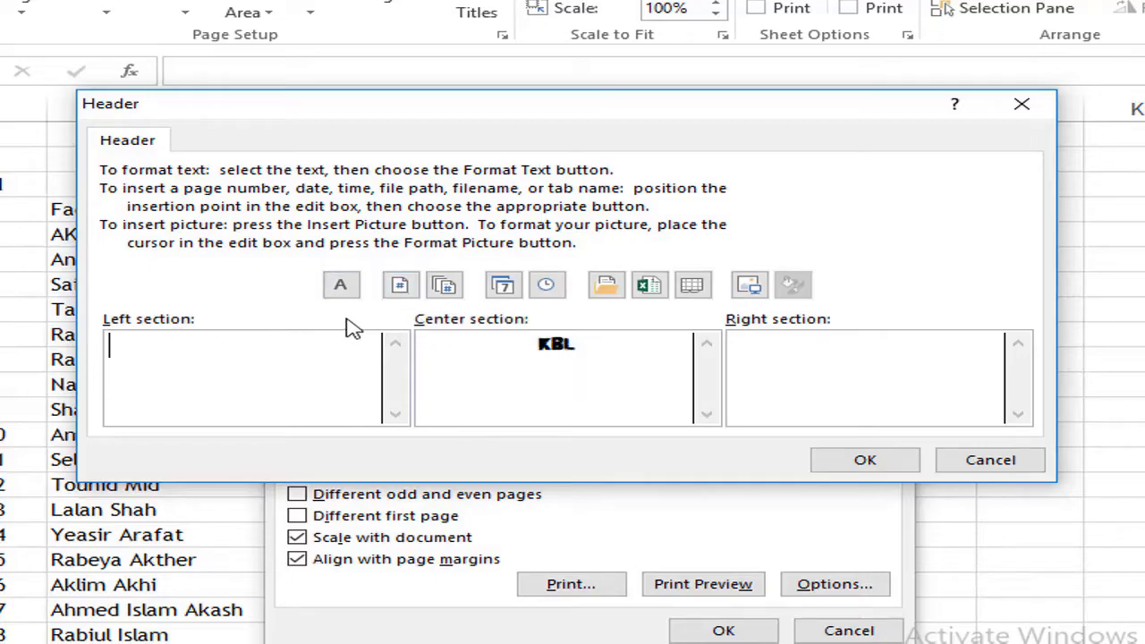
# - Insert the page number code in the left section and clear stray text from the right section
pyautogui.click(401, 285)
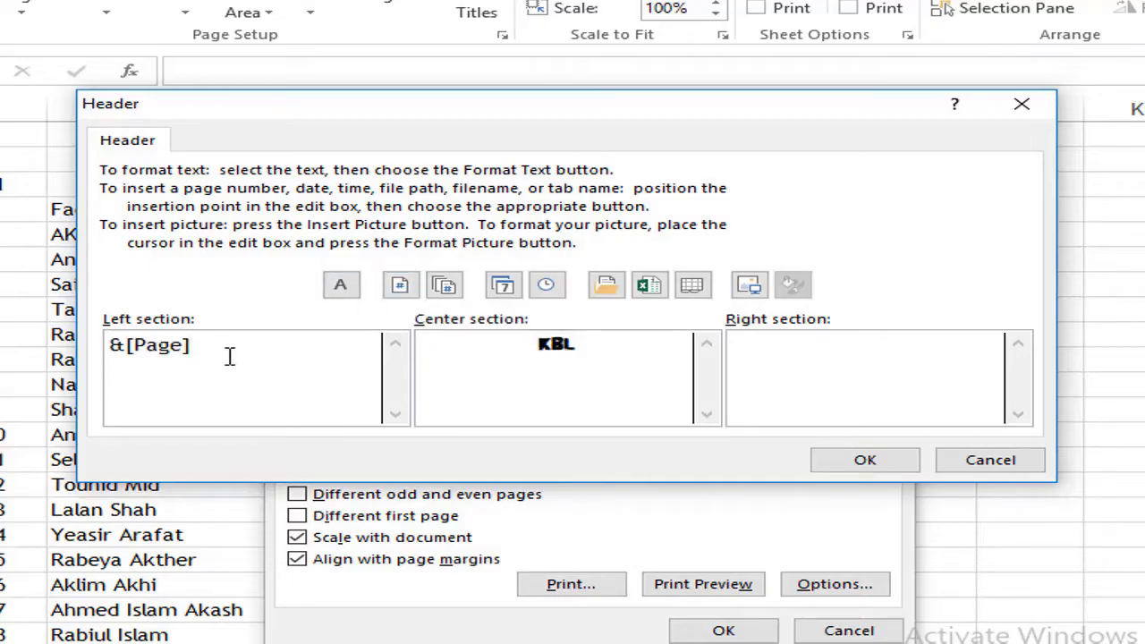
pyautogui.click(809, 349)
pyautogui.write('&[Pages]')
pyautogui.moveTo(912, 351); pyautogui.dragTo(952, 345)
pyautogui.click(873, 358)
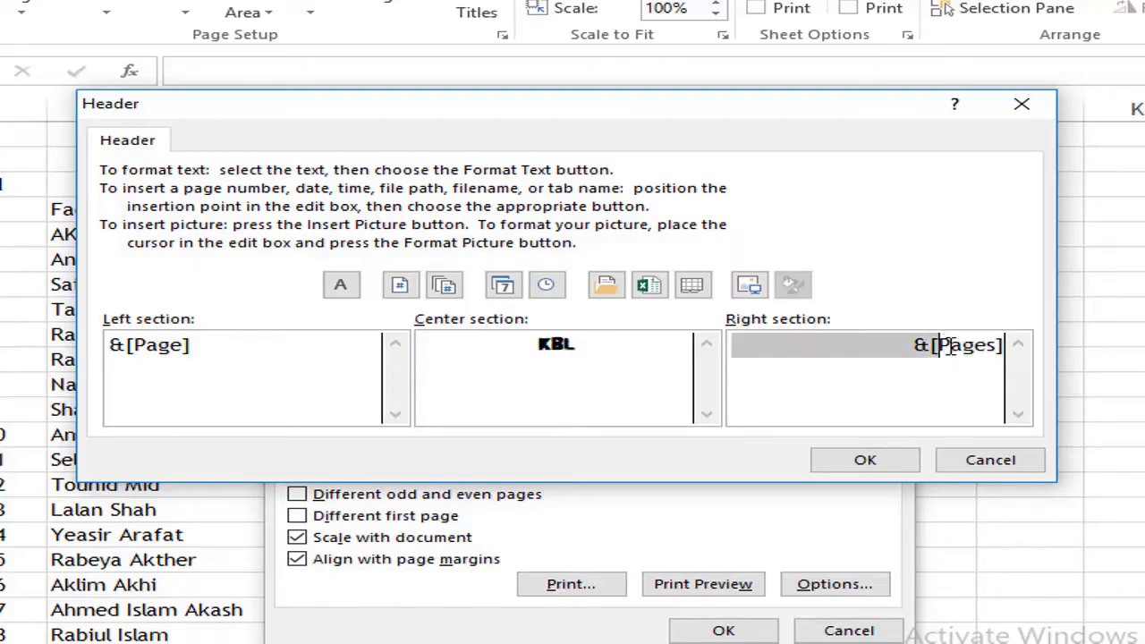
pyautogui.press('Delete')
pyautogui.press('Delete')
pyautogui.press('Delete')
pyautogui.press('Delete')
pyautogui.press('Delete')
pyautogui.press('Delete')
pyautogui.press('Delete')
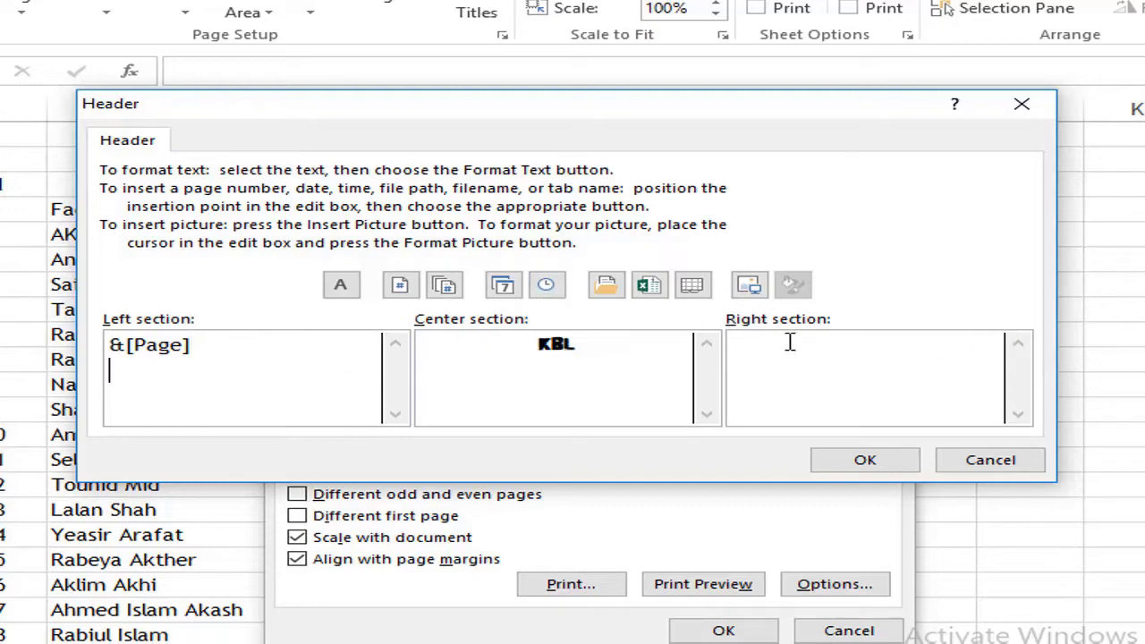
# - Put the current date in the right section, removing the time code, and confirm the header
pyautogui.click(557, 290)
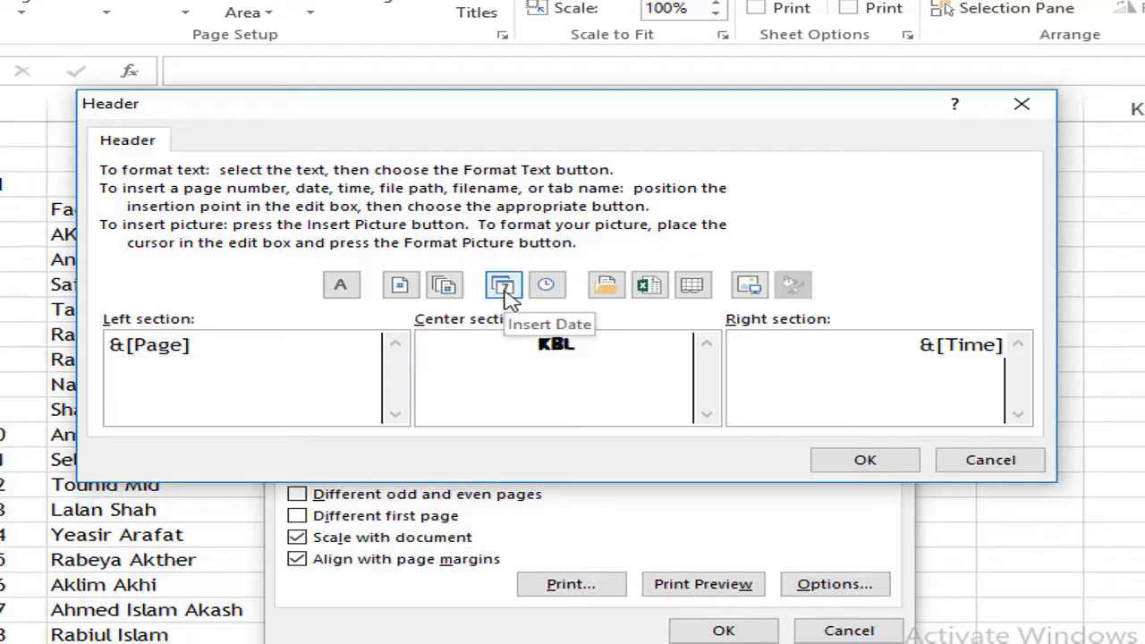
pyautogui.moveTo(901, 350); pyautogui.dragTo(994, 358)
pyautogui.press('BackSpace')
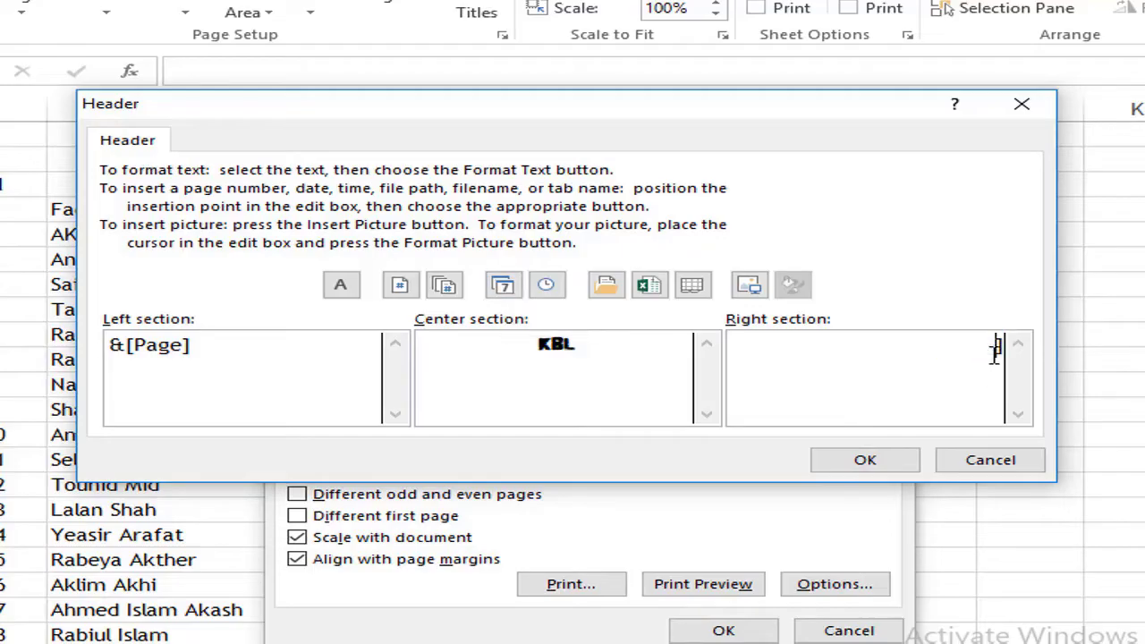
pyautogui.click(503, 284)
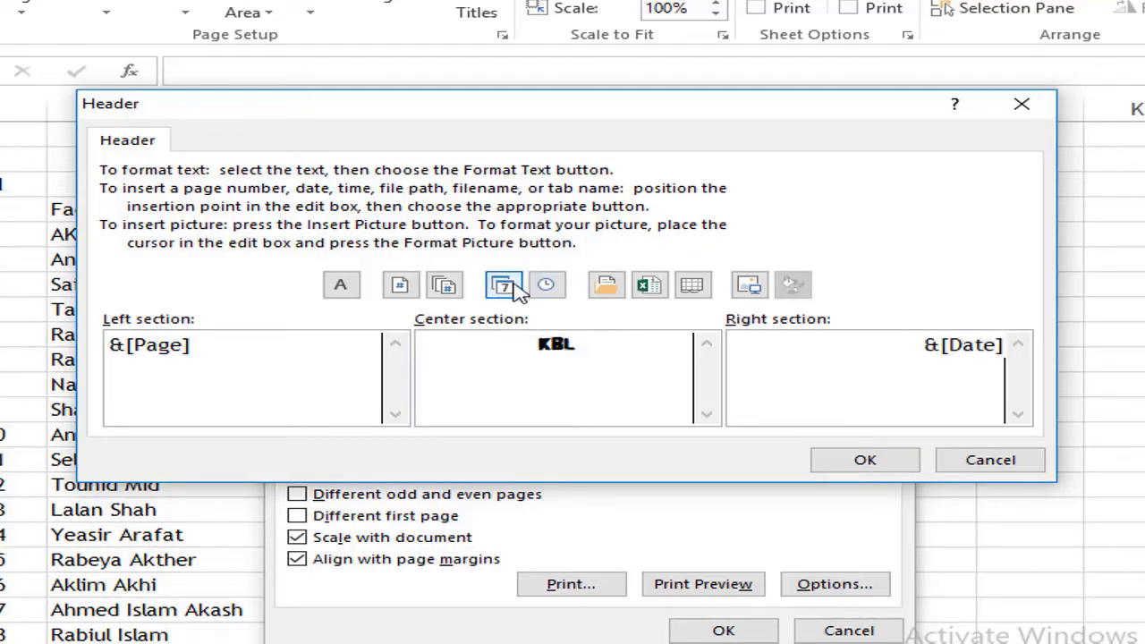
pyautogui.click(864, 461)
# - Check that the previewed header shows the date 2/5/2018 on the right, then return to the worksheet
pyautogui.click(703, 570)
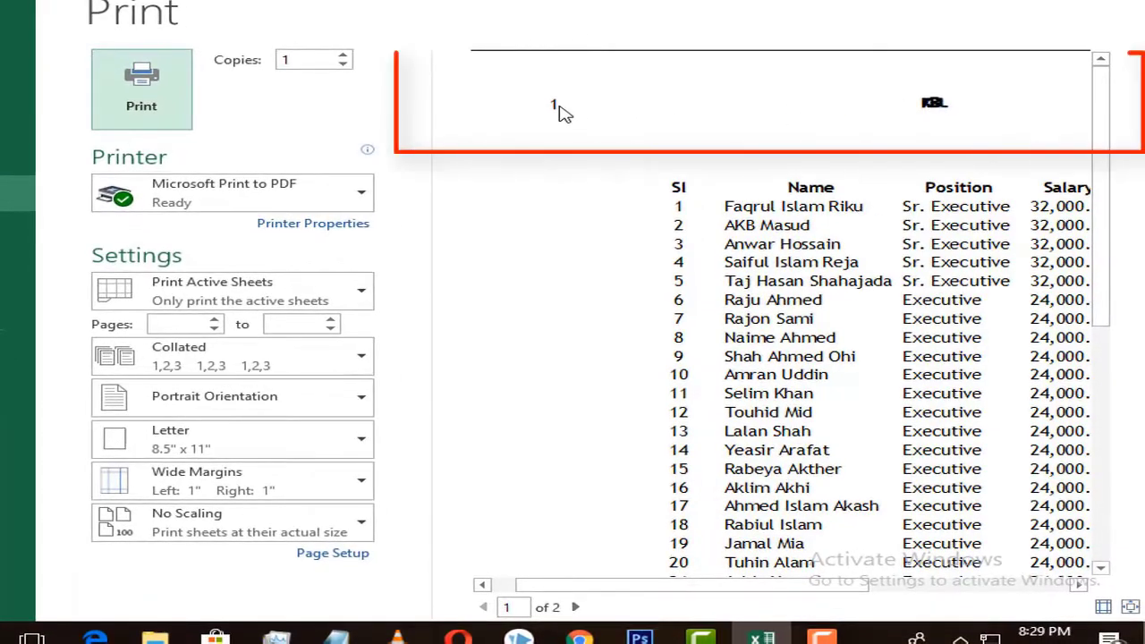
pyautogui.moveTo(762, 590); pyautogui.dragTo(935, 595)
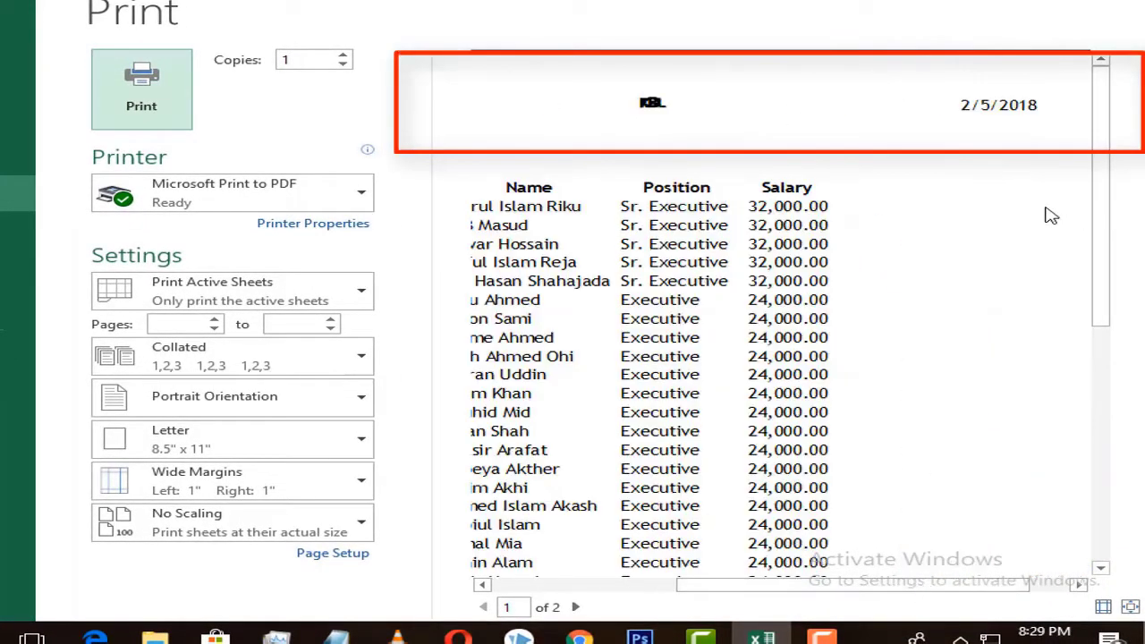
pyautogui.click(18, 16)
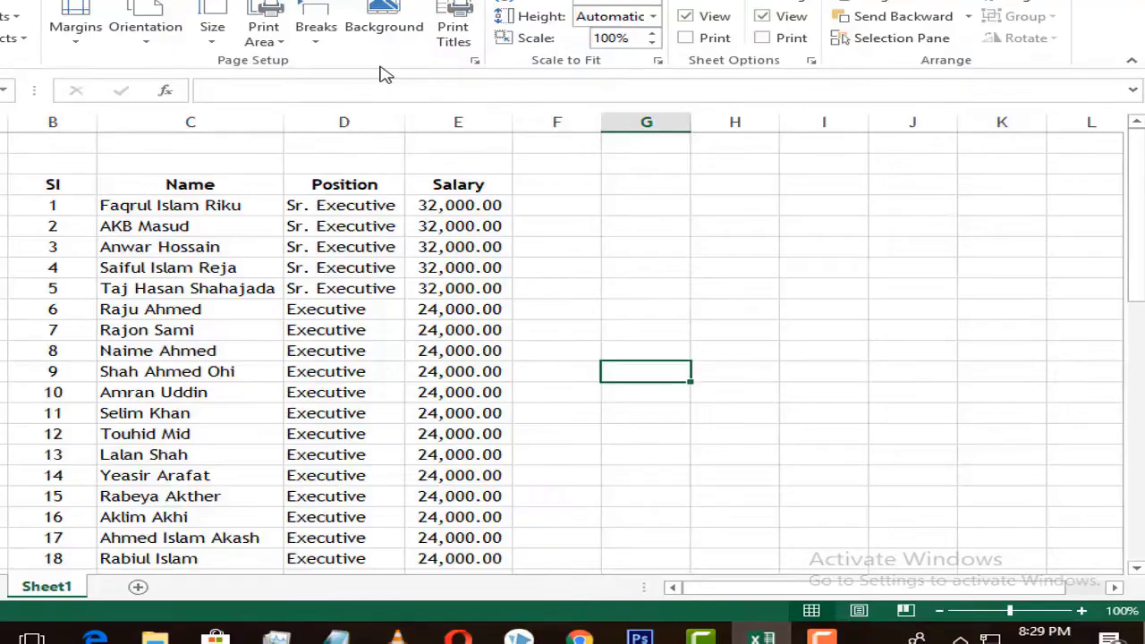
# - Reopen the custom header and begin inserting a picture after KBL in the centre section
pyautogui.click(474, 62)
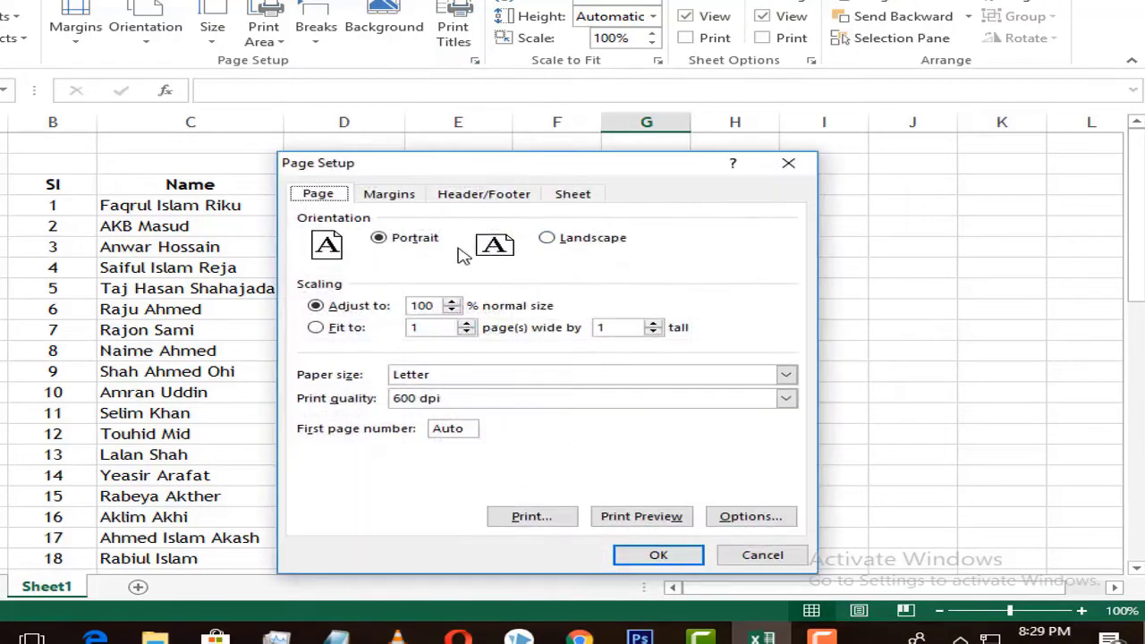
pyautogui.click(505, 198)
pyautogui.click(484, 322)
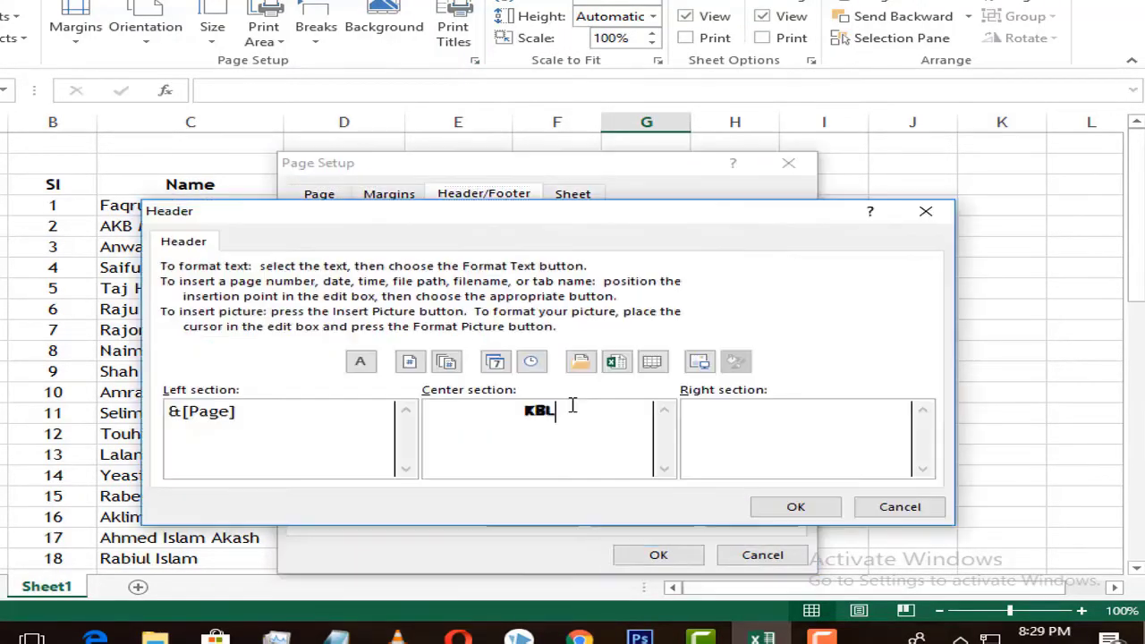
pyautogui.click(573, 406)
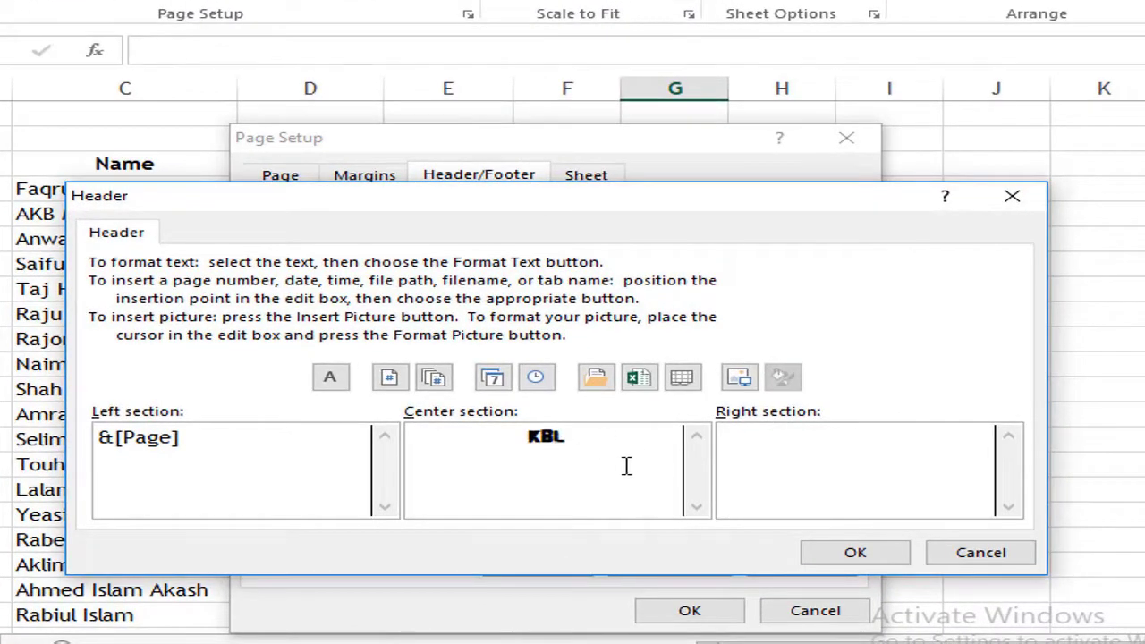
pyautogui.click(739, 376)
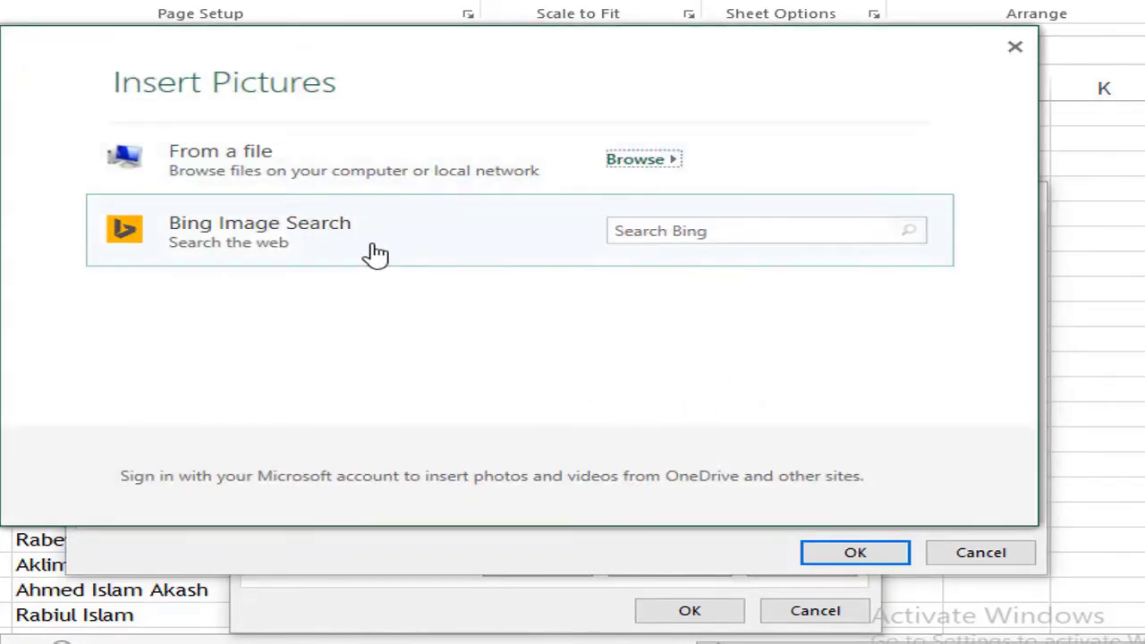
# - Insert the TechRaj image file below KBL, confirm, and verify the small logo in print preview
pyautogui.click(352, 179)
pyautogui.moveTo(984, 317); pyautogui.dragTo(987, 380)
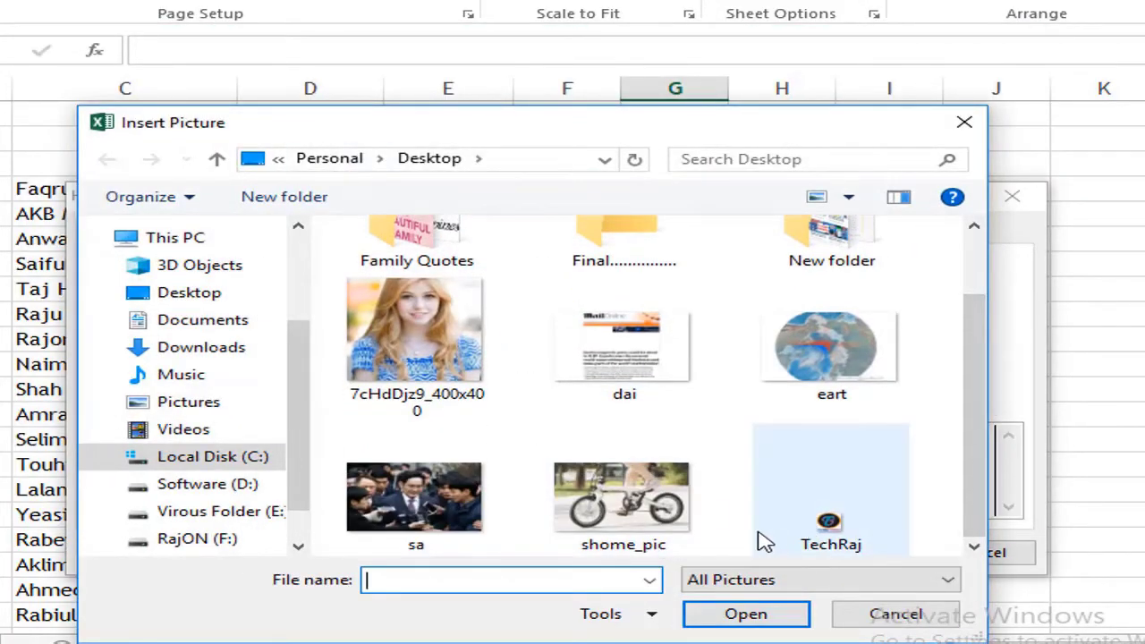
pyautogui.click(831, 524)
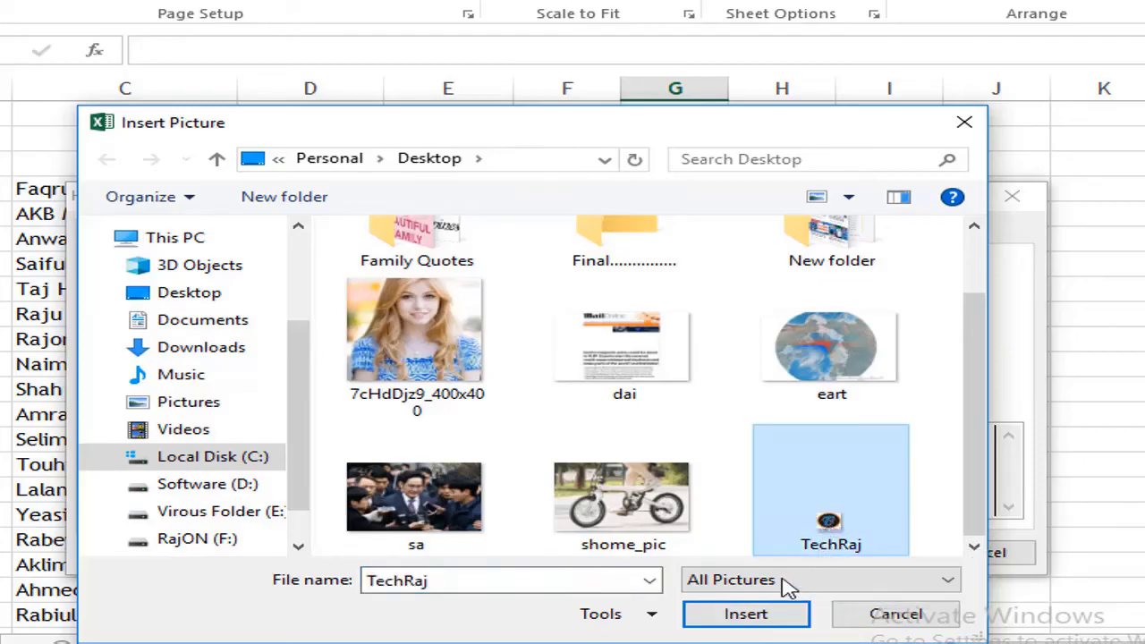
pyautogui.click(746, 615)
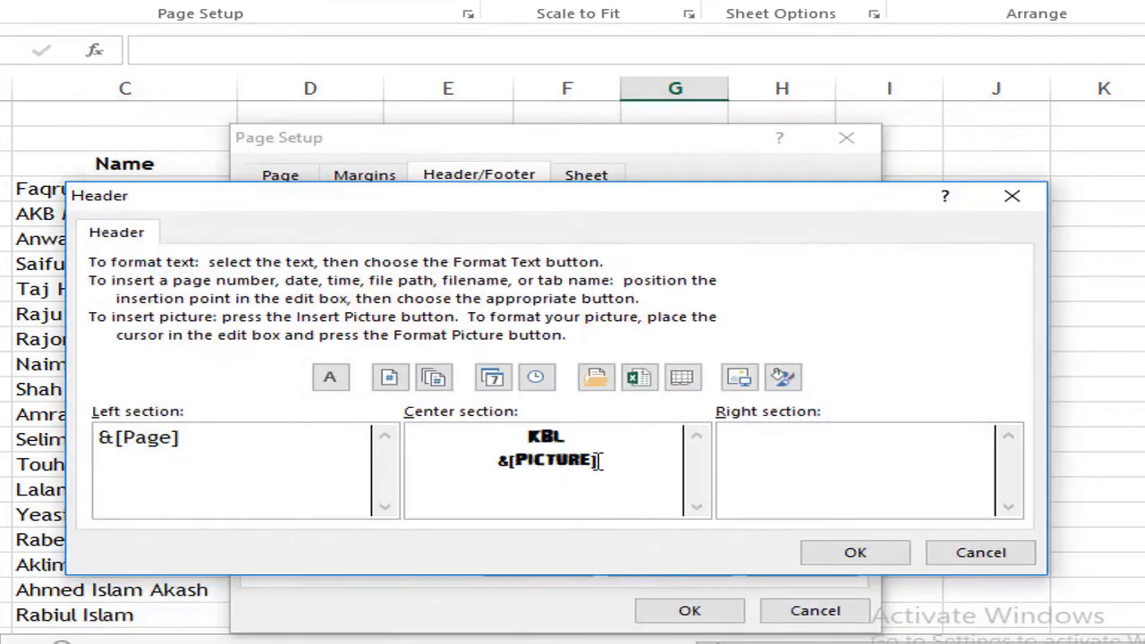
pyautogui.click(857, 553)
pyautogui.click(666, 565)
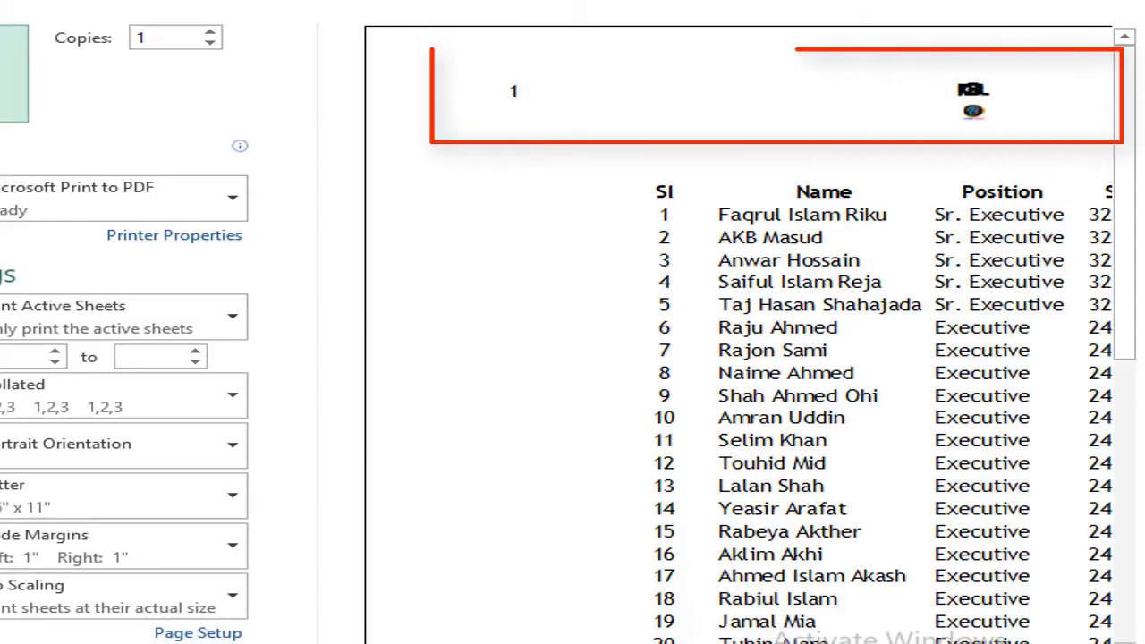
pyautogui.hscroll(3, 897, 217)
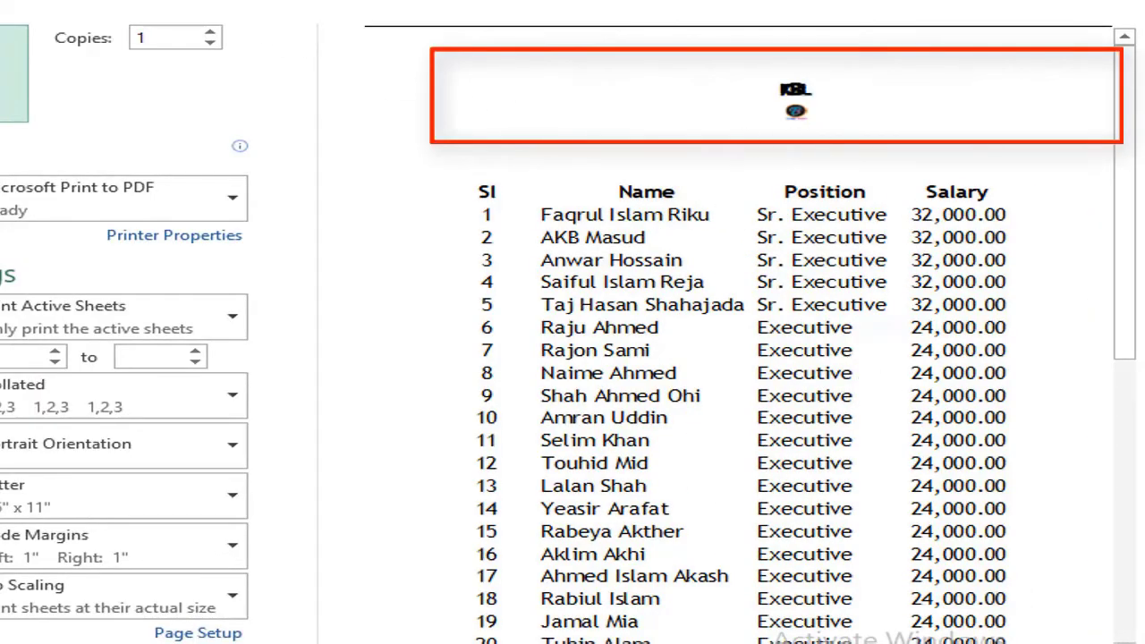
pyautogui.press('Escape')
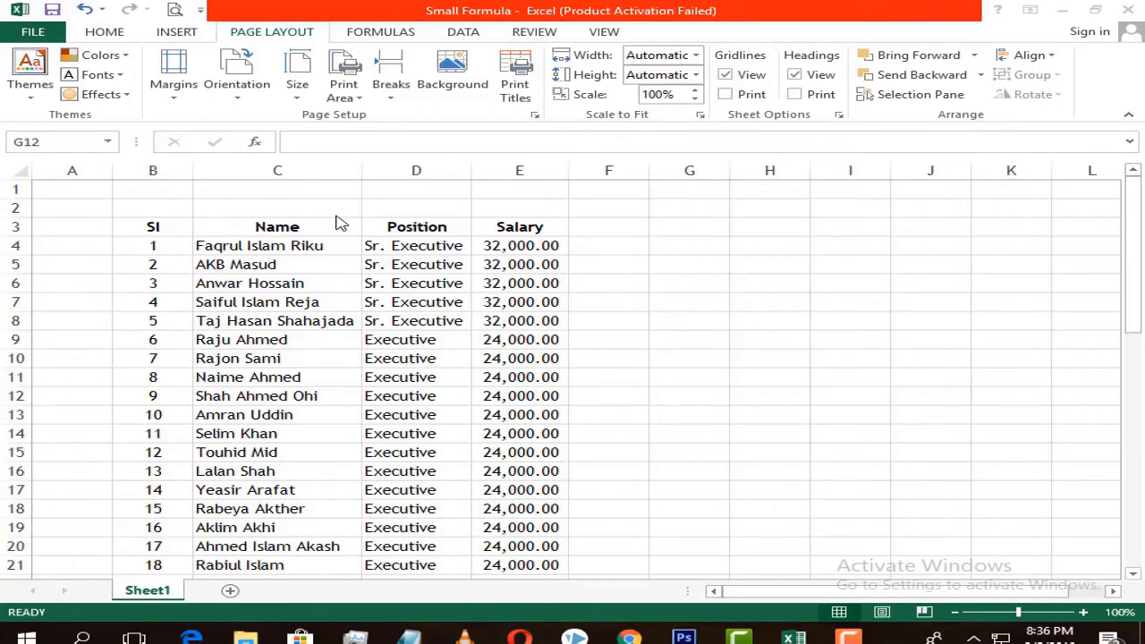
# - Reopen the custom header editor and select the word Page in the left section
pyautogui.click(534, 115)
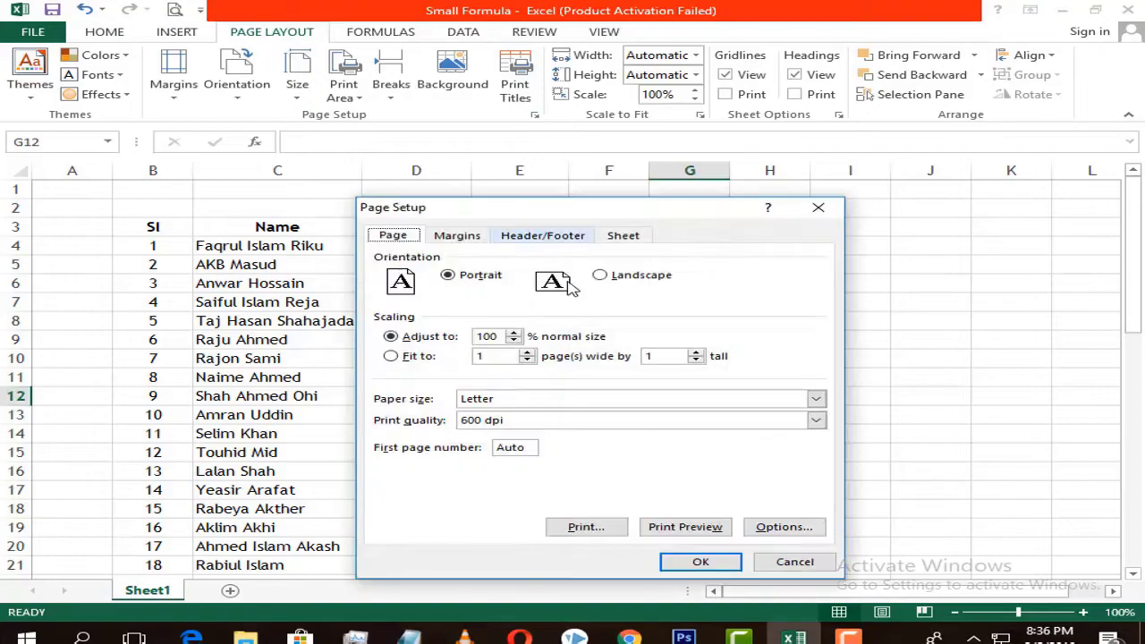
pyautogui.click(560, 236)
pyautogui.click(532, 343)
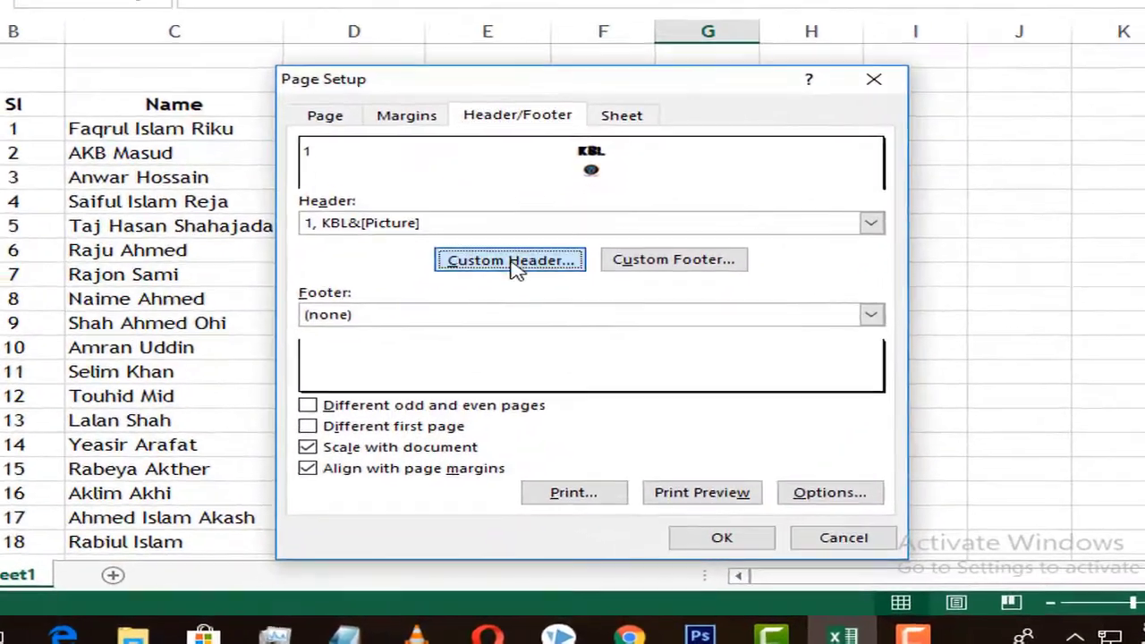
pyautogui.click(283, 358)
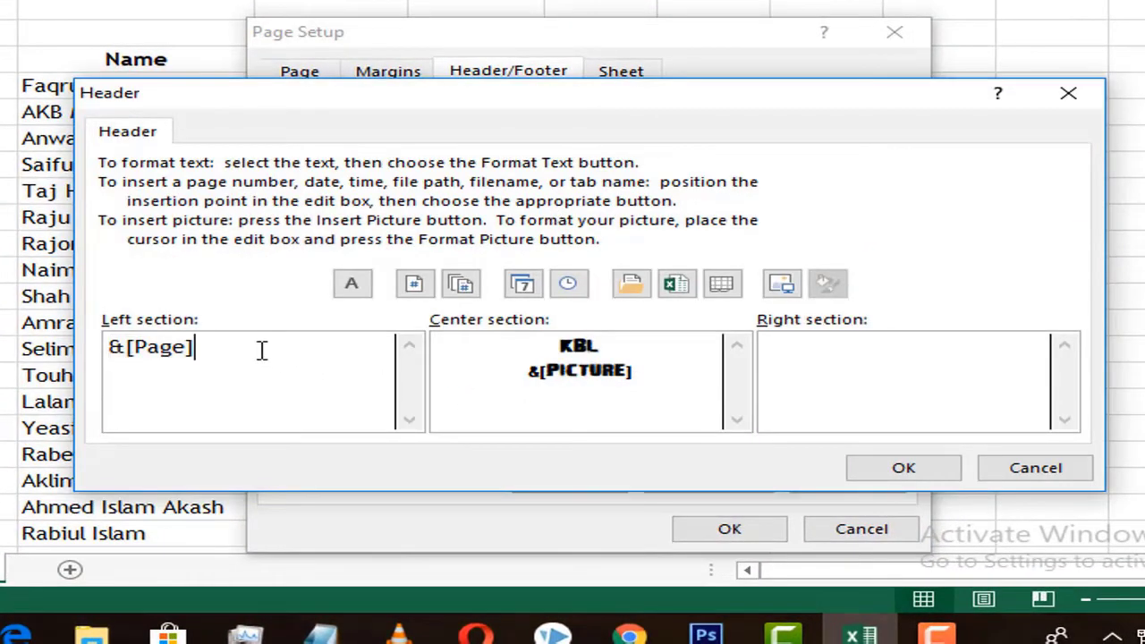
pyautogui.doubleClick(146, 348)
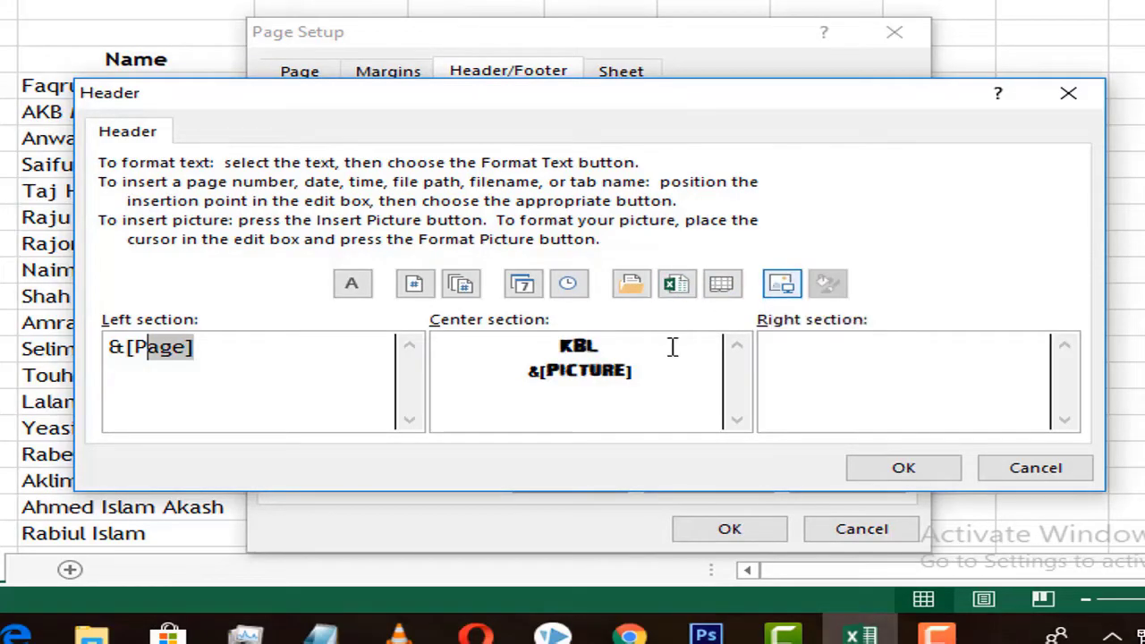
# - Check the centred logo's size, 0.16 inches at 98 %, and leave it unchanged
pyautogui.click(615, 377)
pyautogui.hotkey('shift', 'Home')
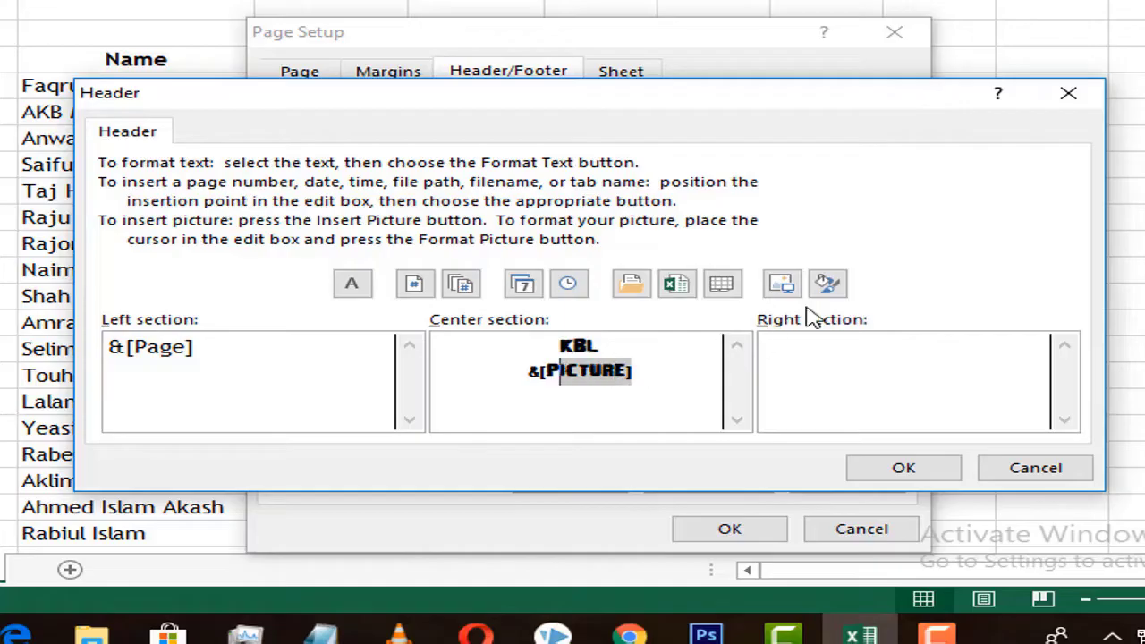
pyautogui.click(827, 284)
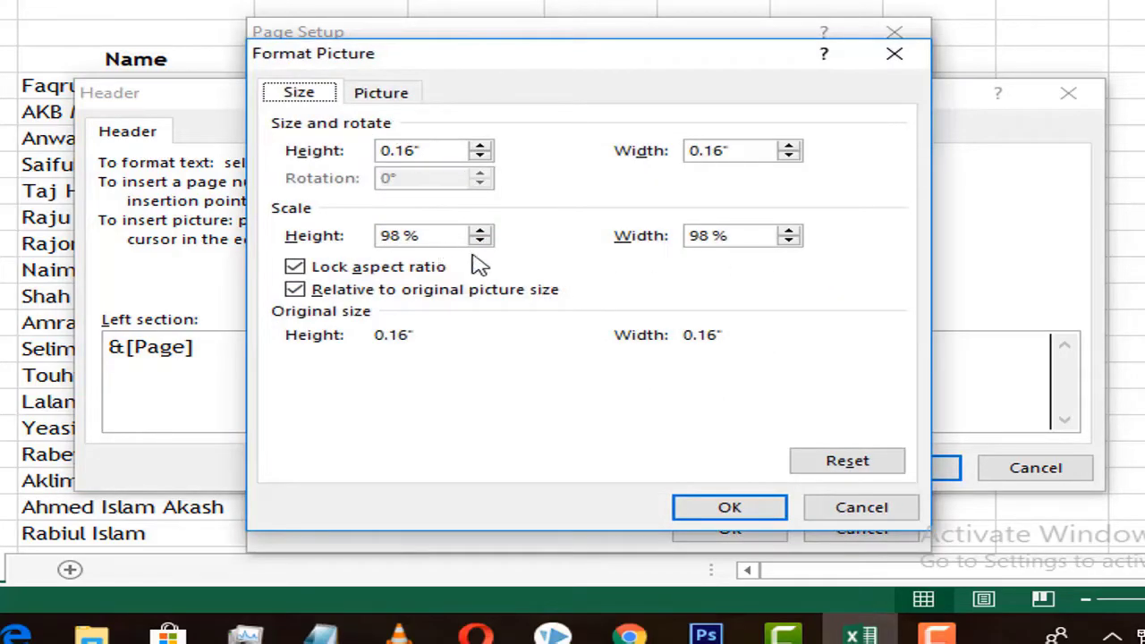
pyautogui.click(899, 55)
pyautogui.click(844, 363)
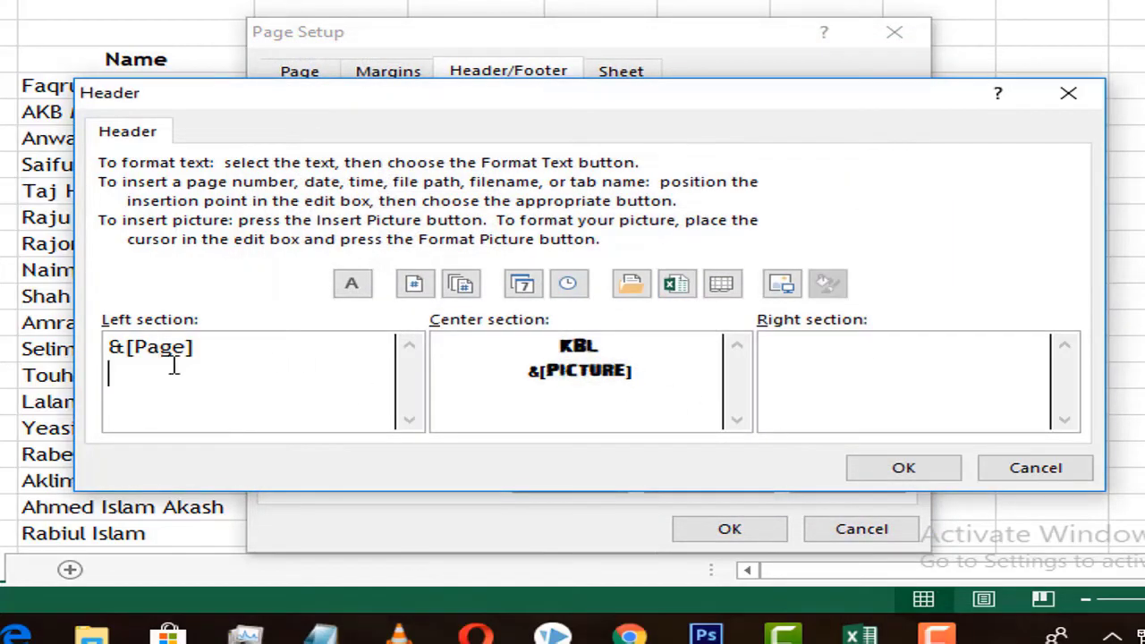
# - Put the page number in the header's left section and the date in the right, then preview
pyautogui.press('BackSpace')
pyautogui.press('BackSpace')
pyautogui.press('BackSpace')
pyautogui.press('BackSpace')
pyautogui.press('BackSpace')
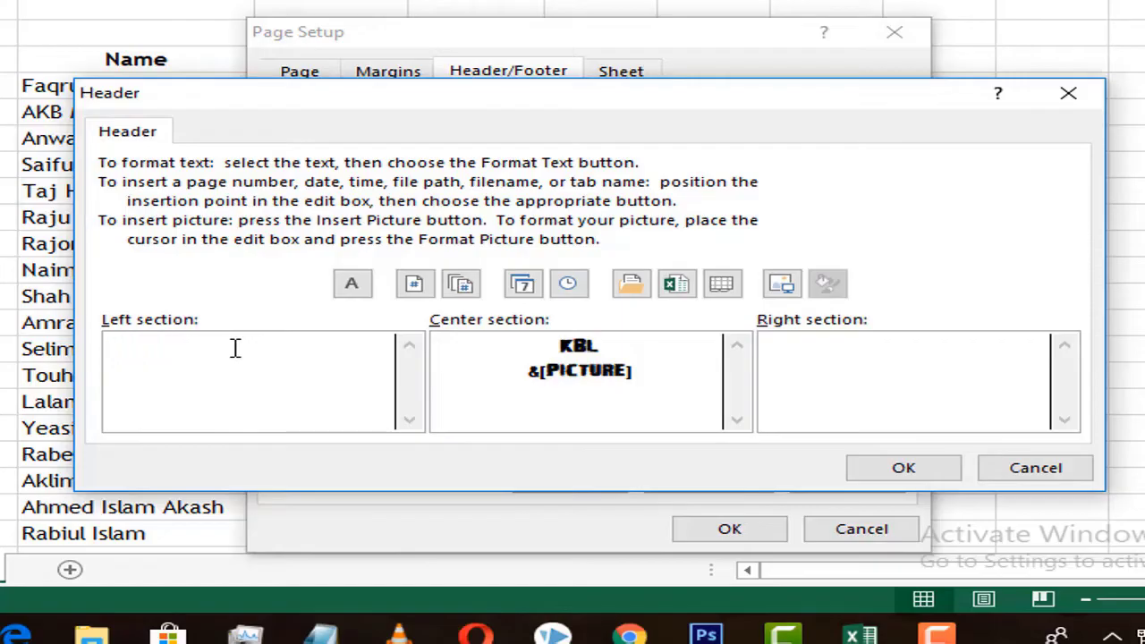
pyautogui.click(417, 284)
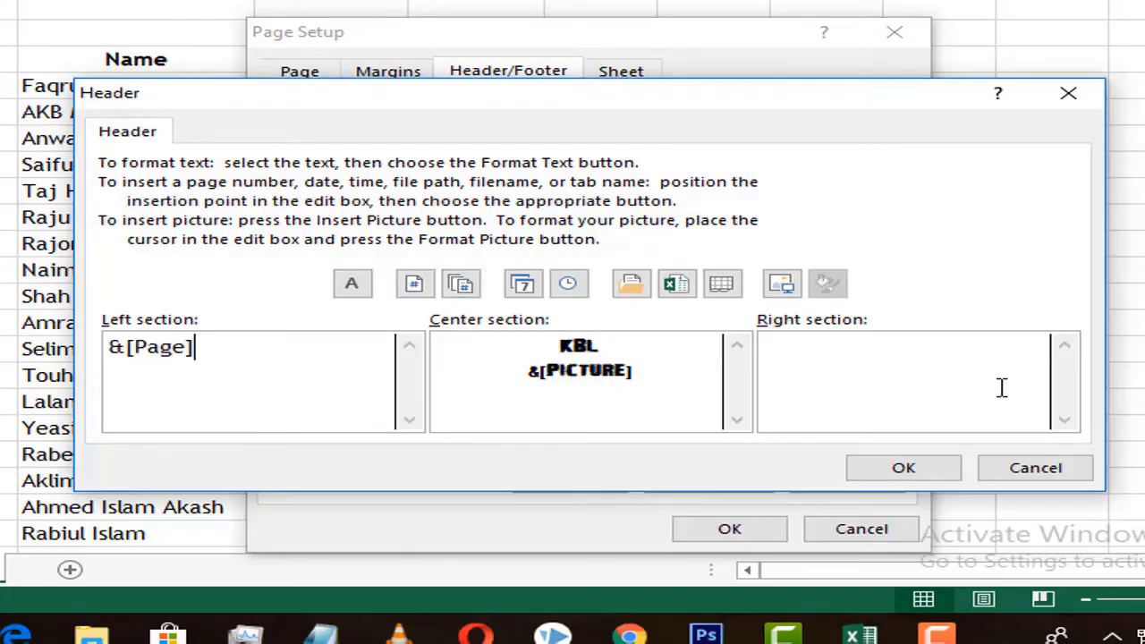
pyautogui.click(529, 284)
pyautogui.click(900, 475)
pyautogui.click(702, 483)
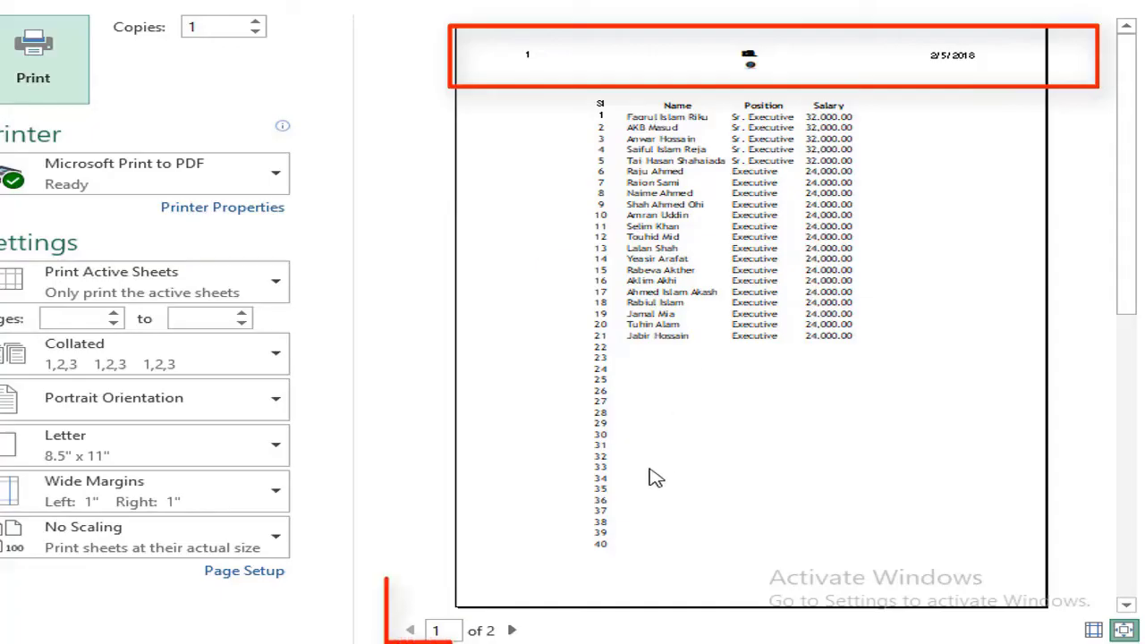
# - Go to the second preview page, whose header shows page number 2
pyautogui.click(511, 631)
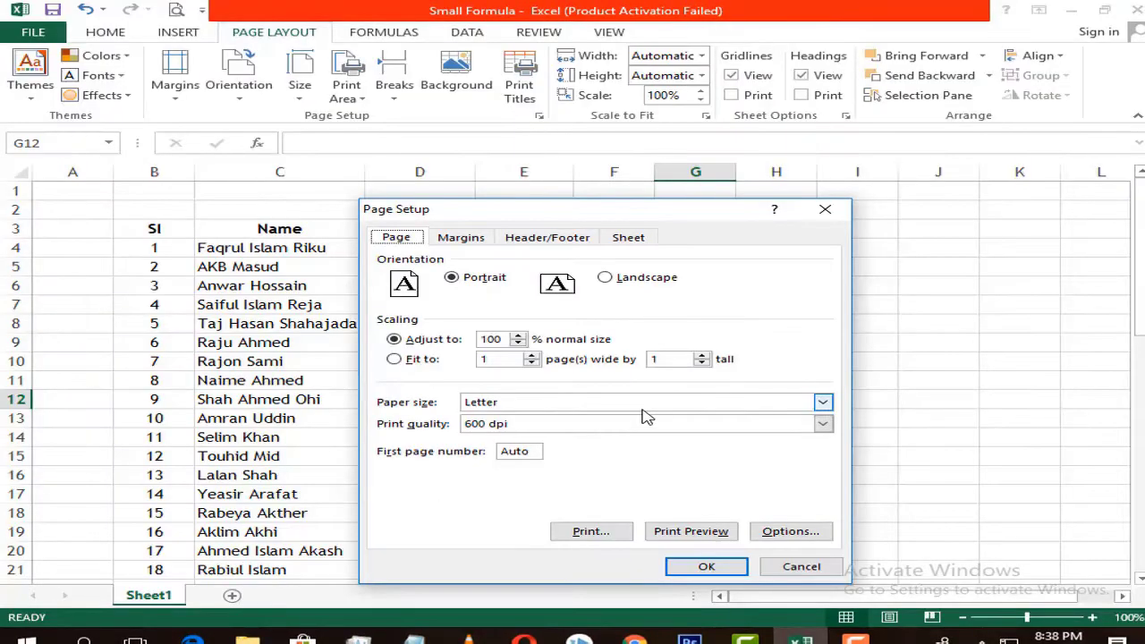
# - Try the Page 1 and Sheet1 footer presets, then inspect the &[Tab] code in the custom footer
pyautogui.click(527, 245)
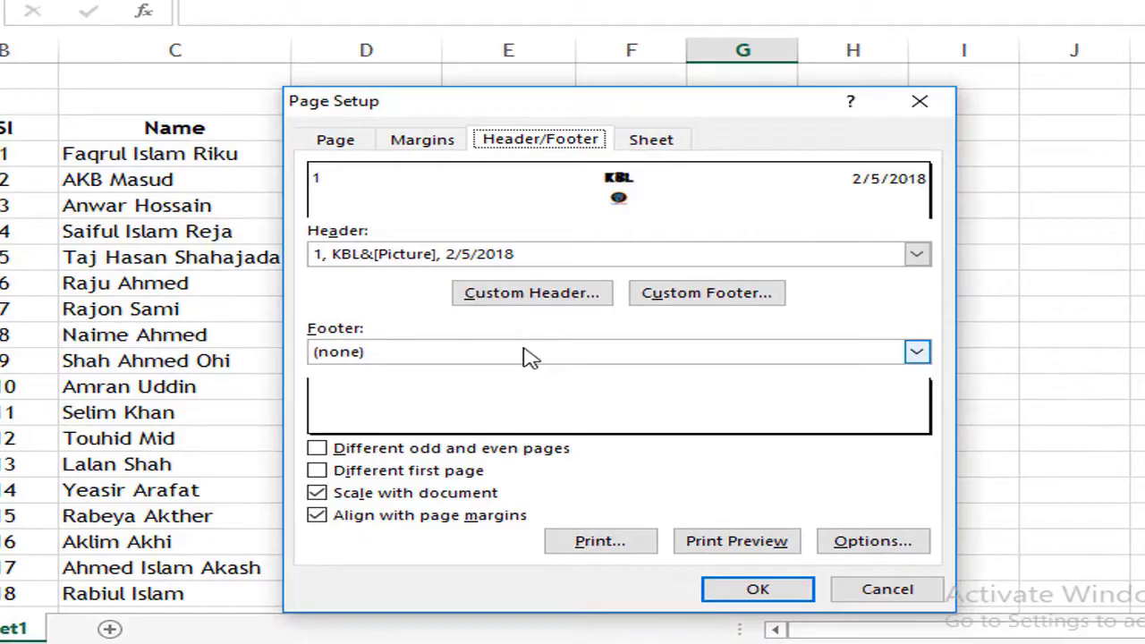
pyautogui.click(530, 356)
pyautogui.click(407, 390)
pyautogui.click(422, 356)
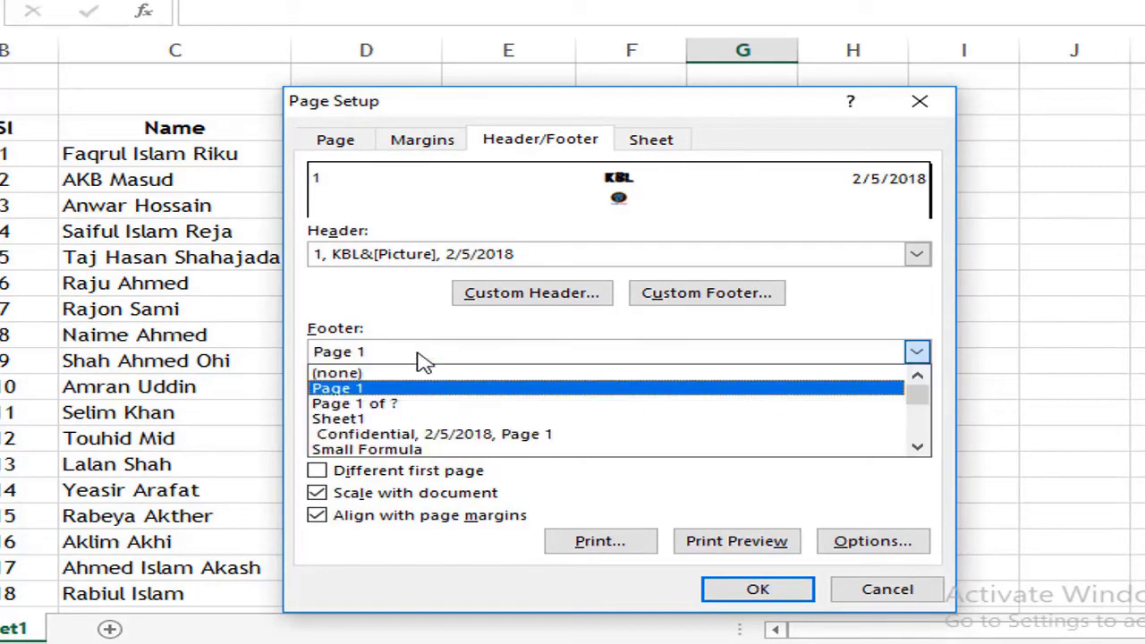
pyautogui.click(388, 417)
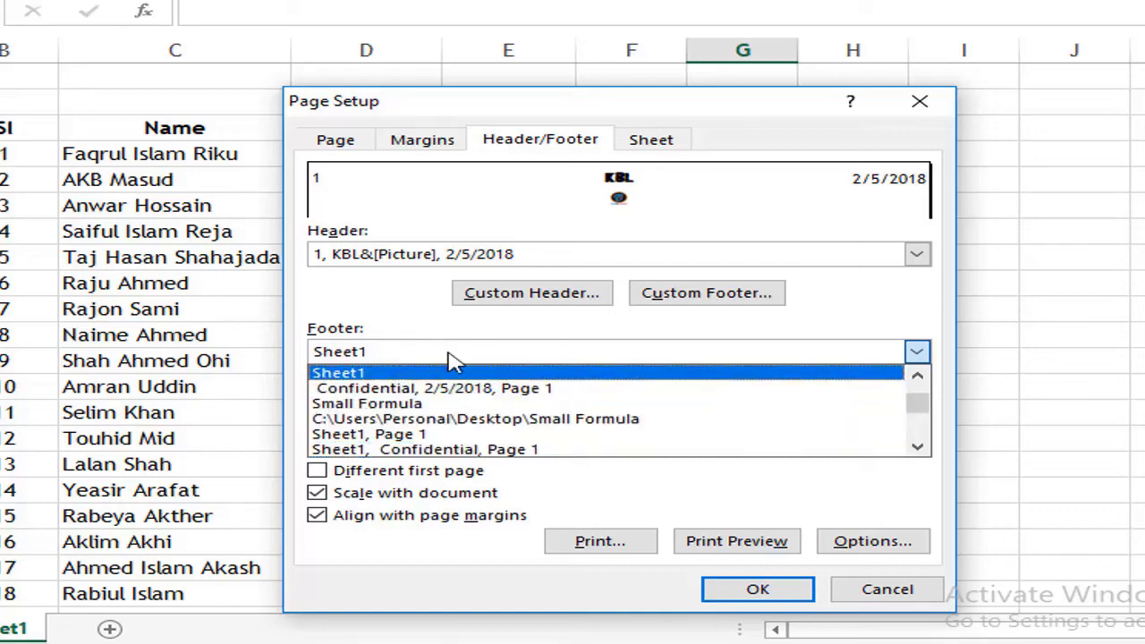
pyautogui.click(452, 361)
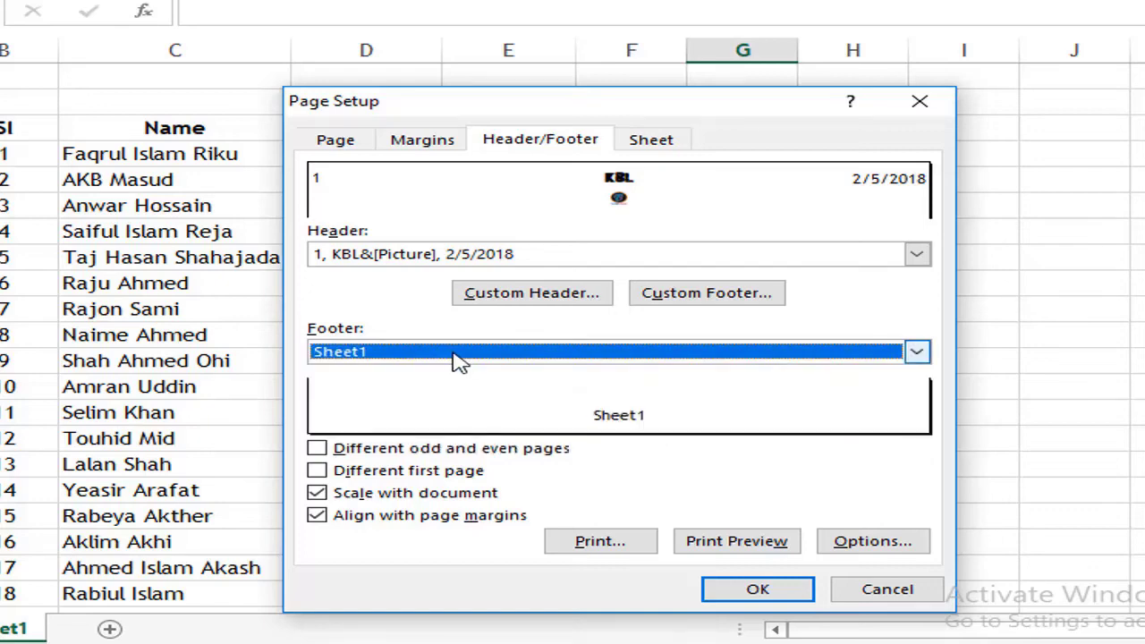
pyautogui.click(705, 295)
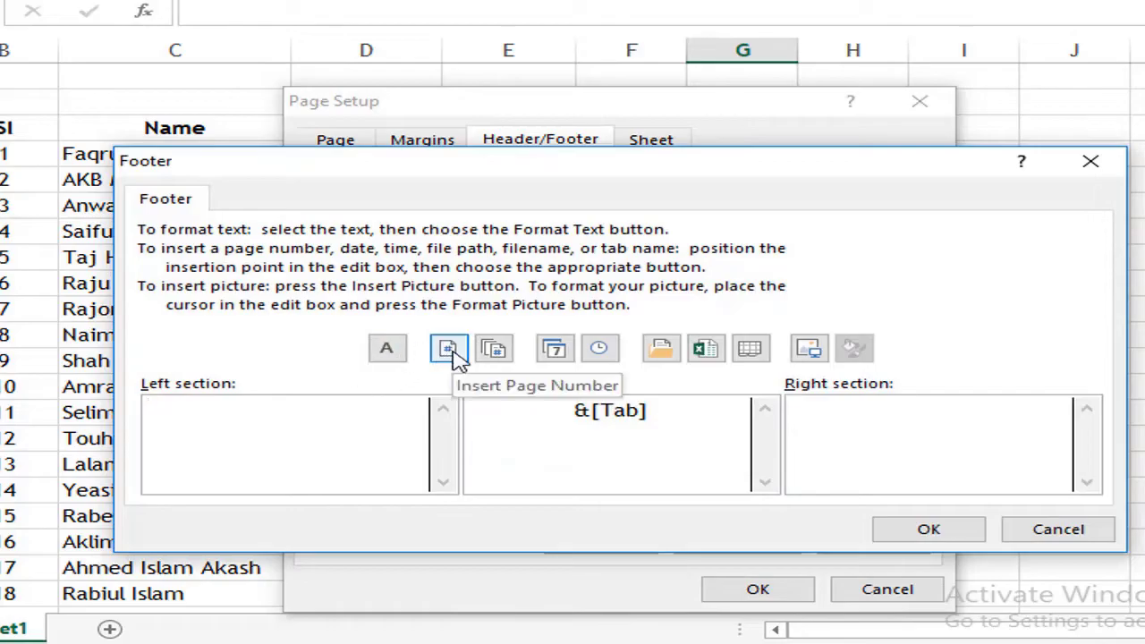
pyautogui.moveTo(706, 426); pyautogui.dragTo(565, 424)
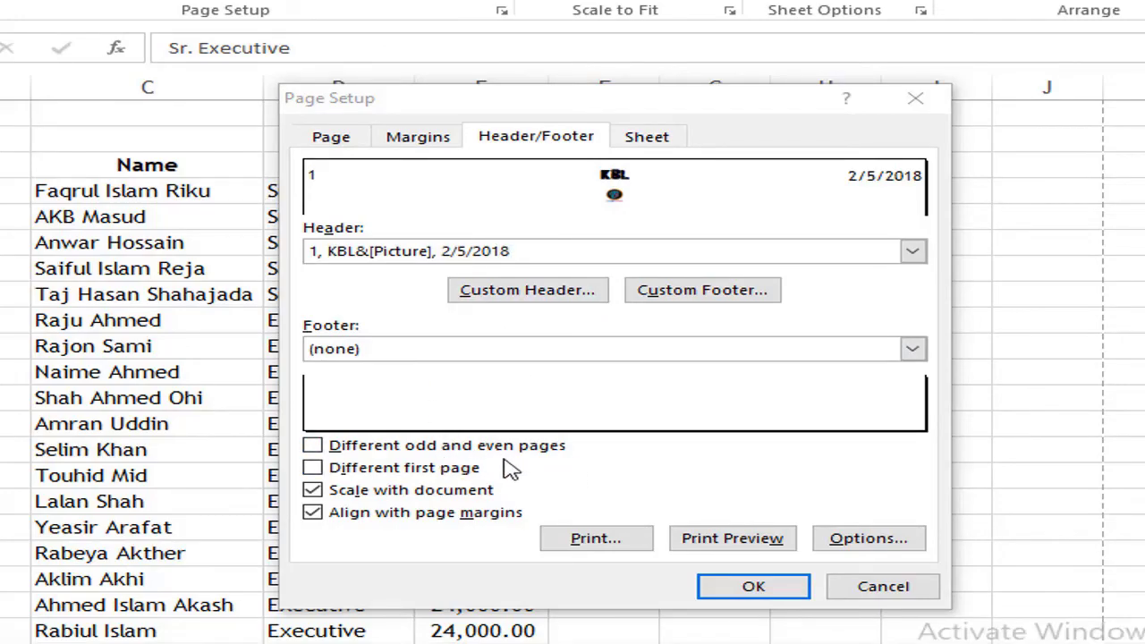
# - Toggle Different odd and even pages on and back off, then preview the landscape page
pyautogui.click(413, 448)
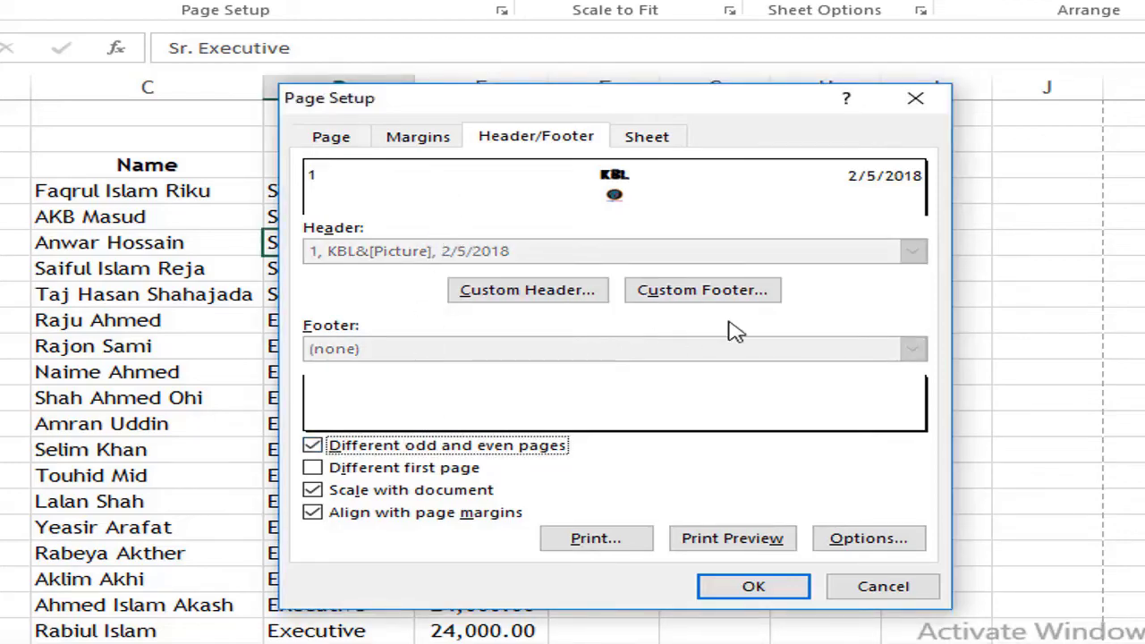
pyautogui.click(447, 446)
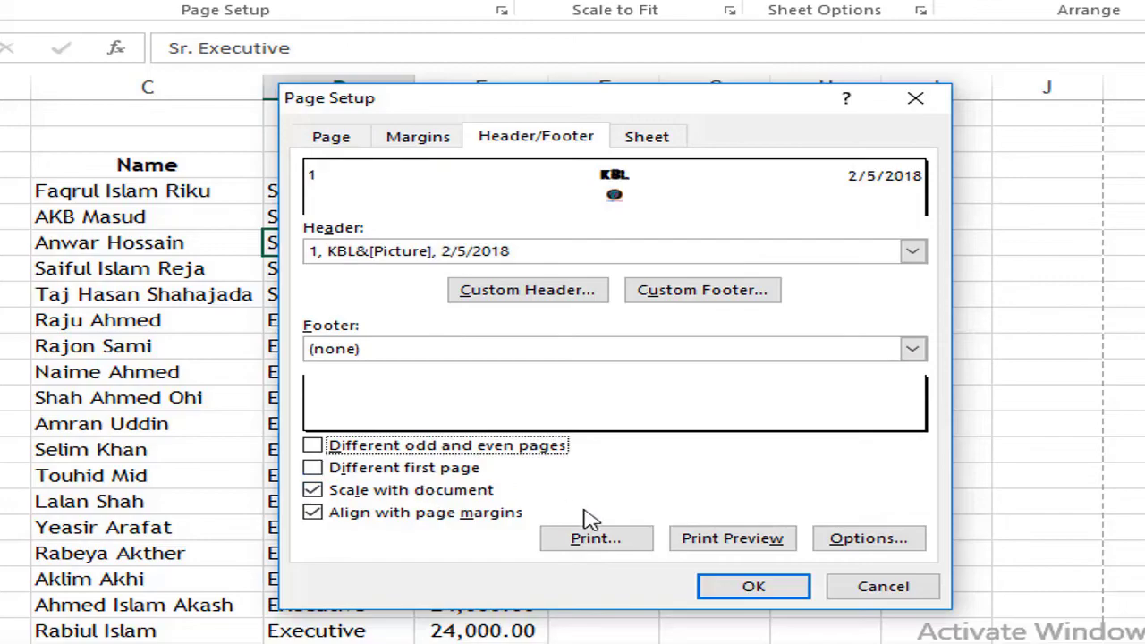
pyautogui.click(742, 545)
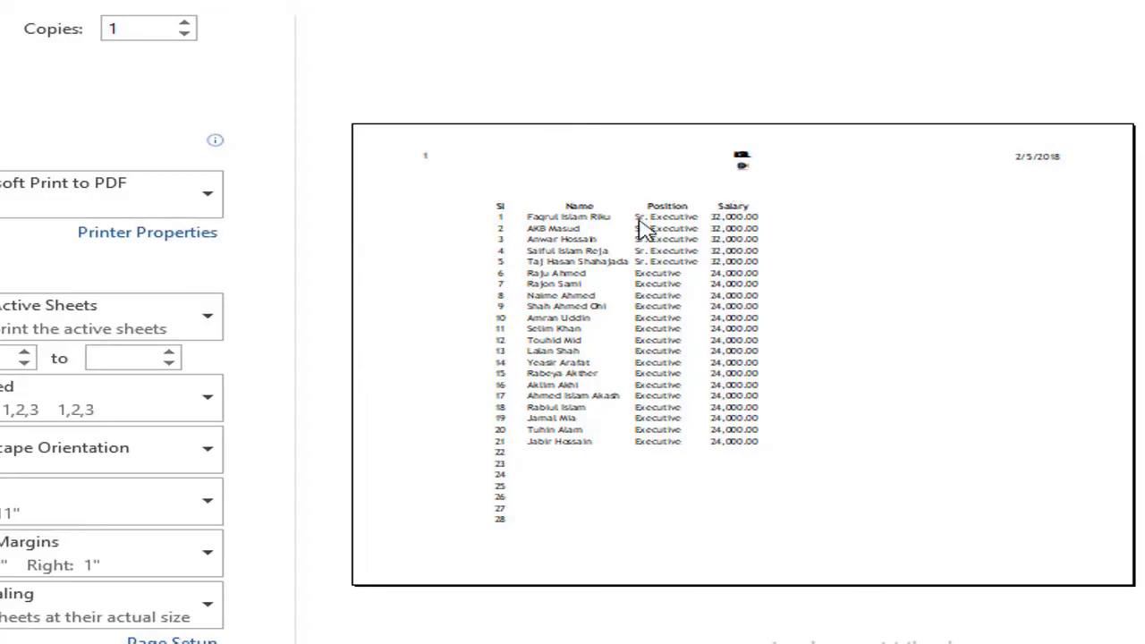
# - Turn on Different first page and preview pages 1 and 2, confirming page 1 has no header
pyautogui.press('Escape')
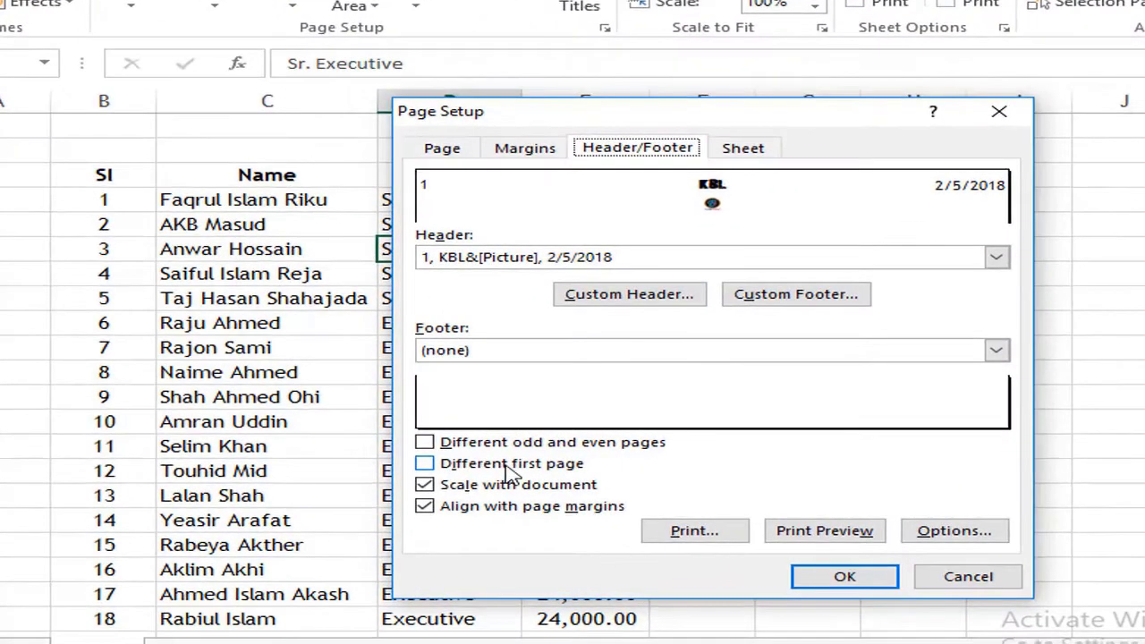
pyautogui.click(507, 467)
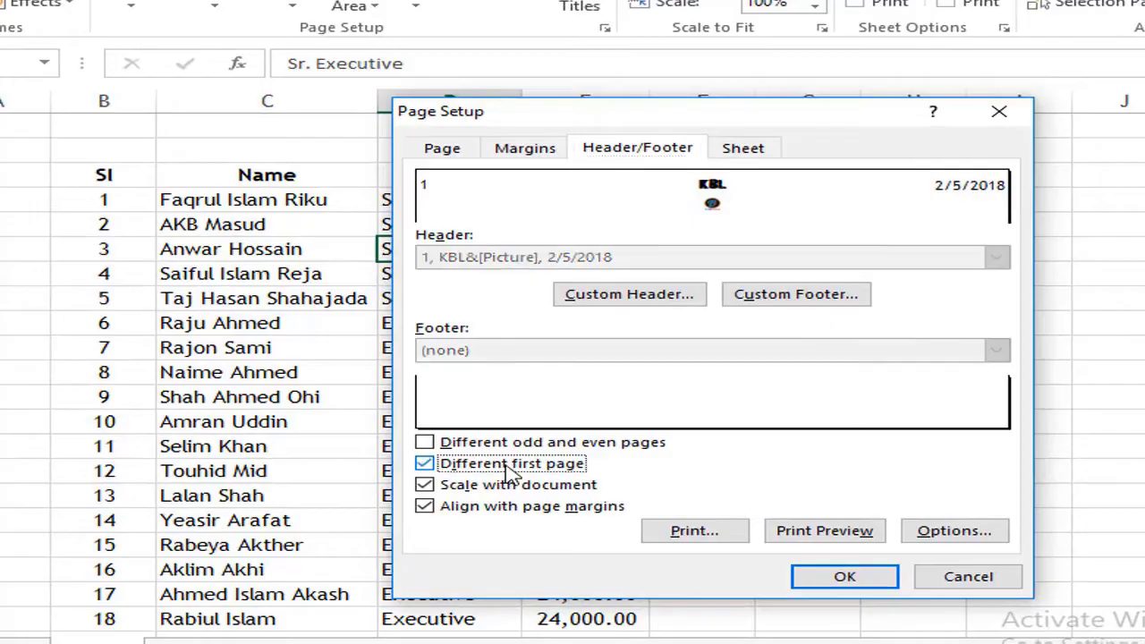
pyautogui.click(856, 537)
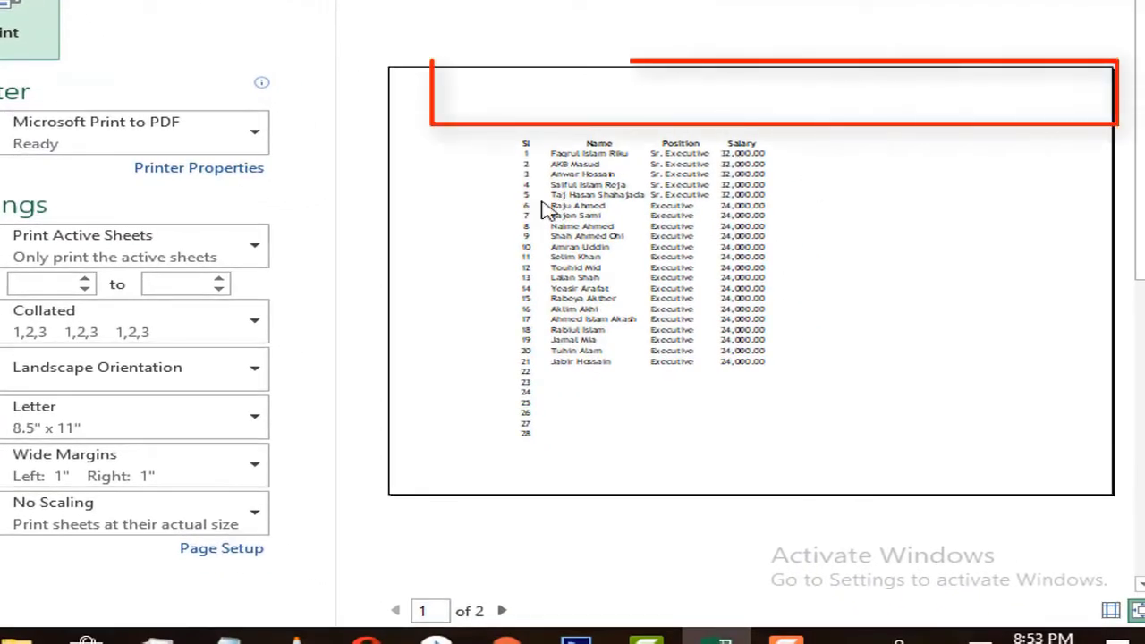
pyautogui.click(502, 611)
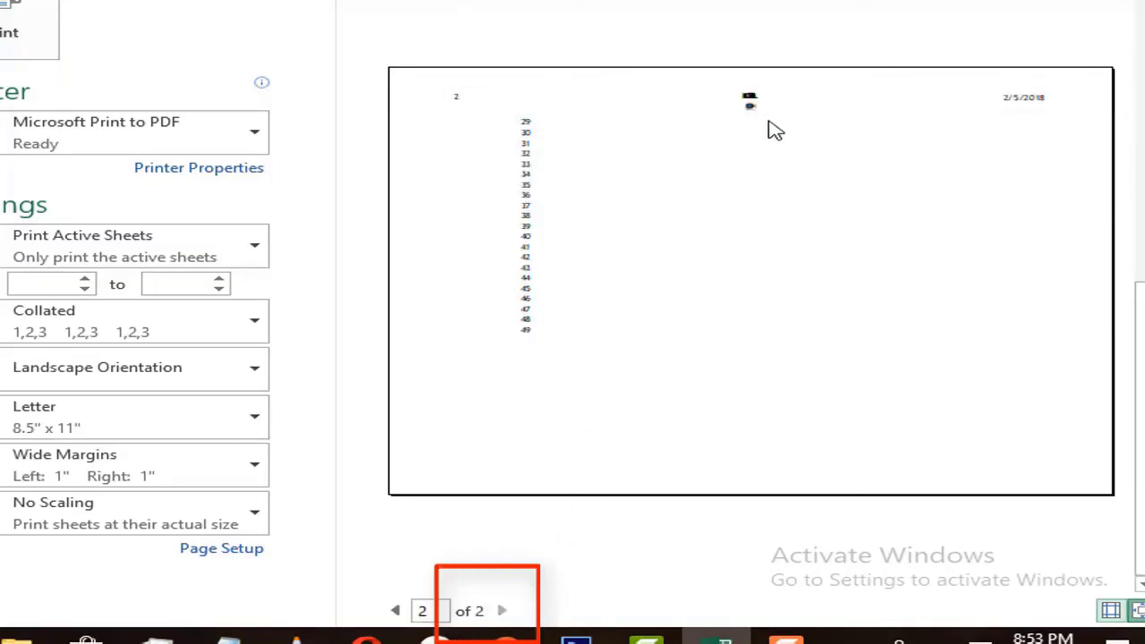
pyautogui.press('Escape')
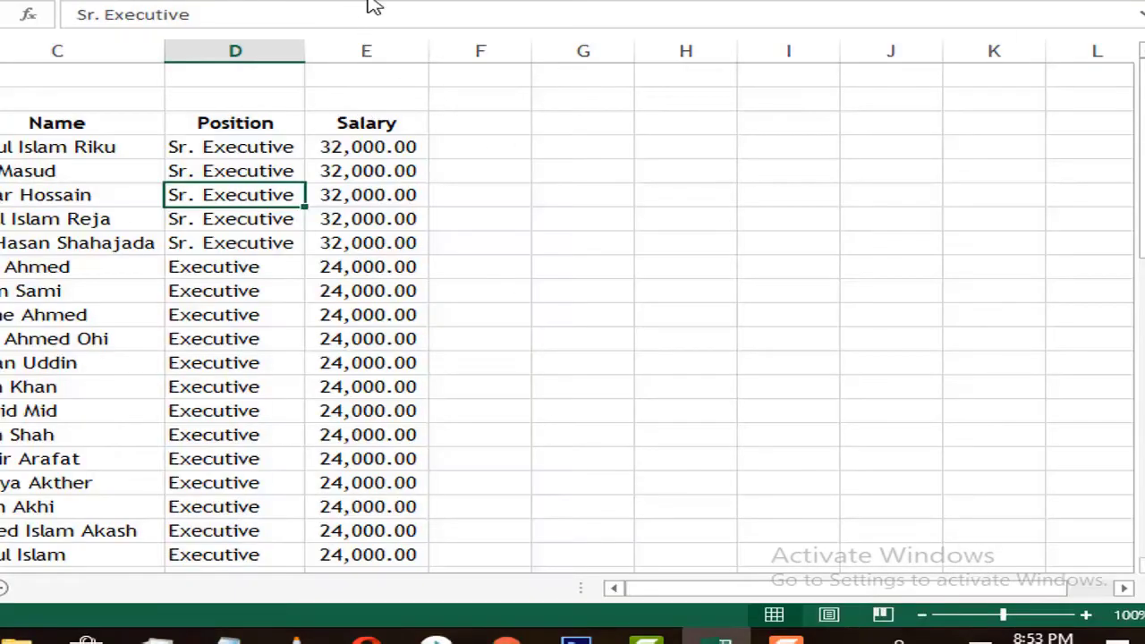
# - Untick Different first page, then review the Margins and Page settings (landscape, 100%, Letter)
pyautogui.hotkey('alt', 'p')
pyautogui.press('s')
pyautogui.press('p')
pyautogui.click(421, 98)
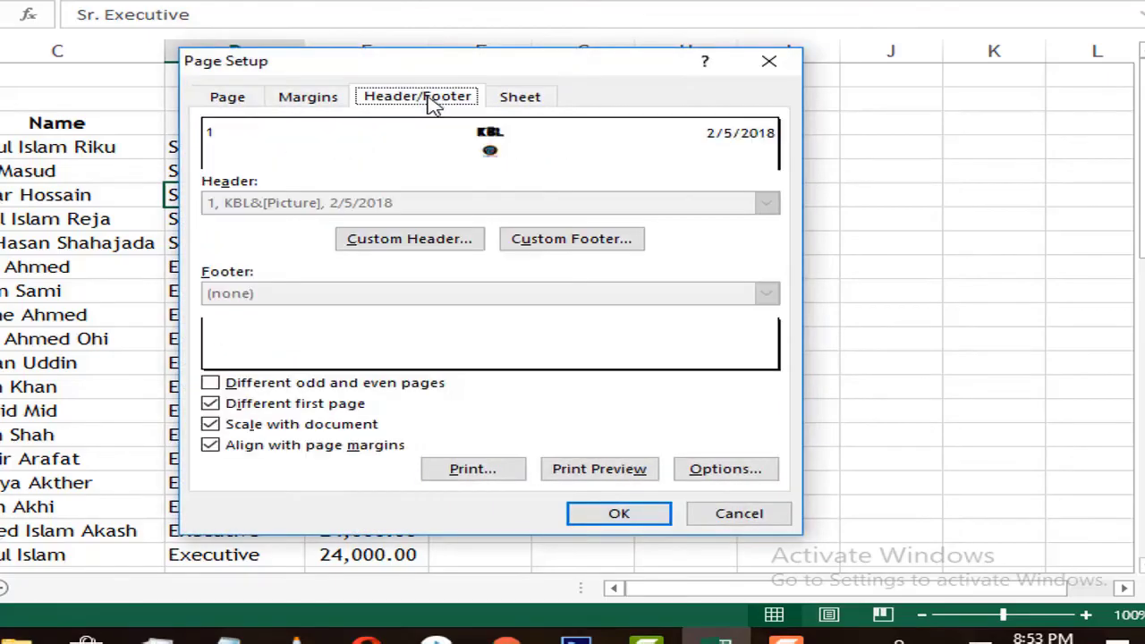
pyautogui.click(283, 404)
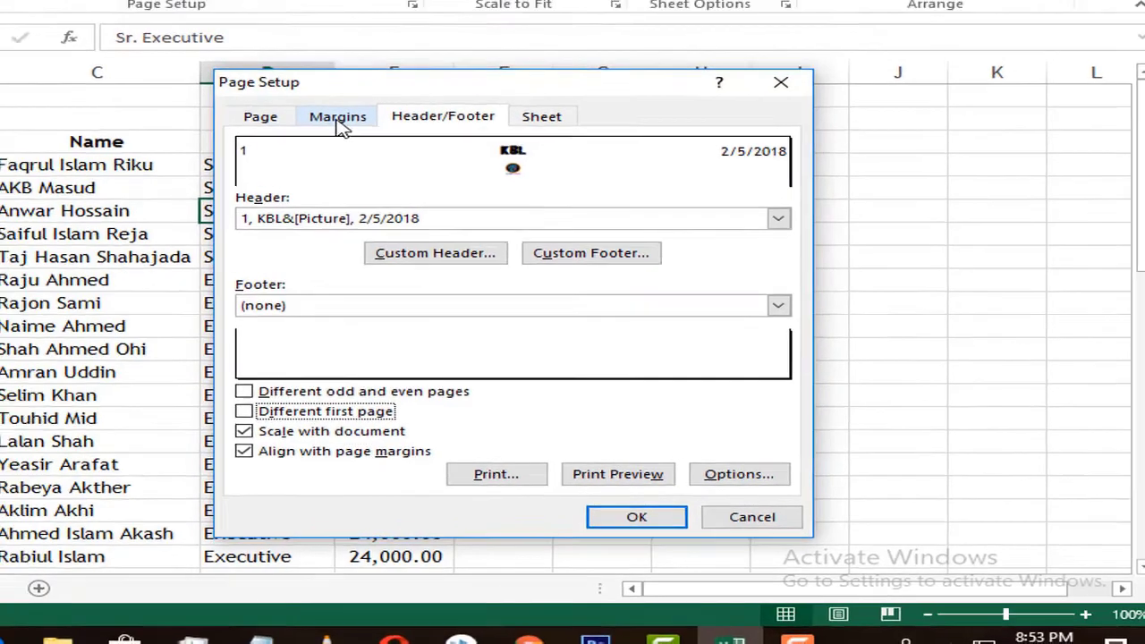
pyautogui.click(307, 98)
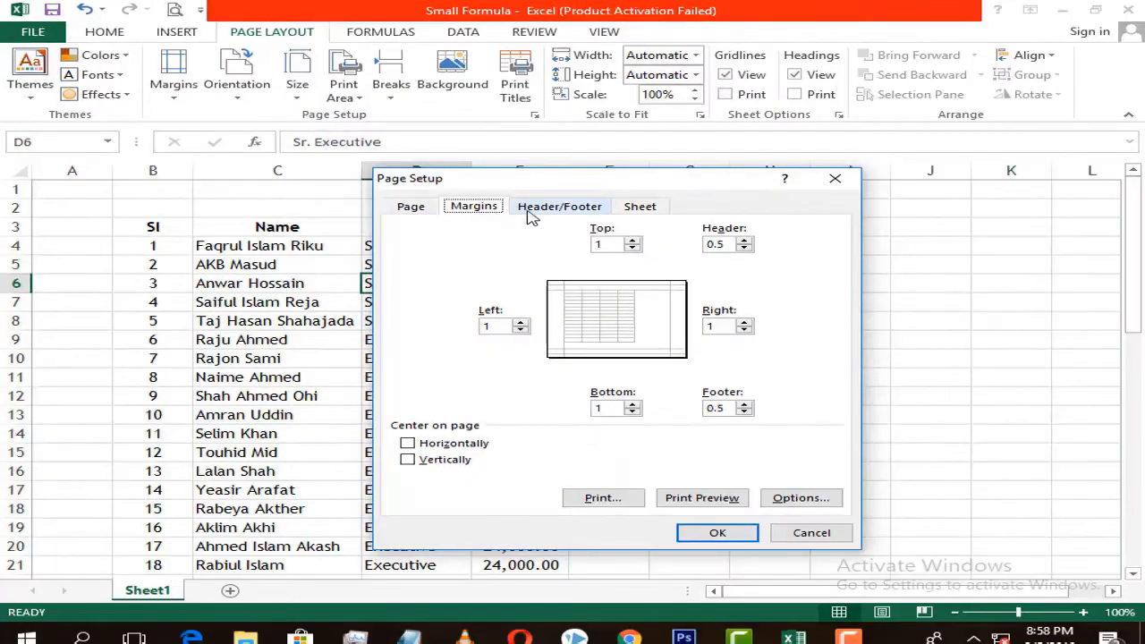
pyautogui.click(372, 105)
pyautogui.click(410, 209)
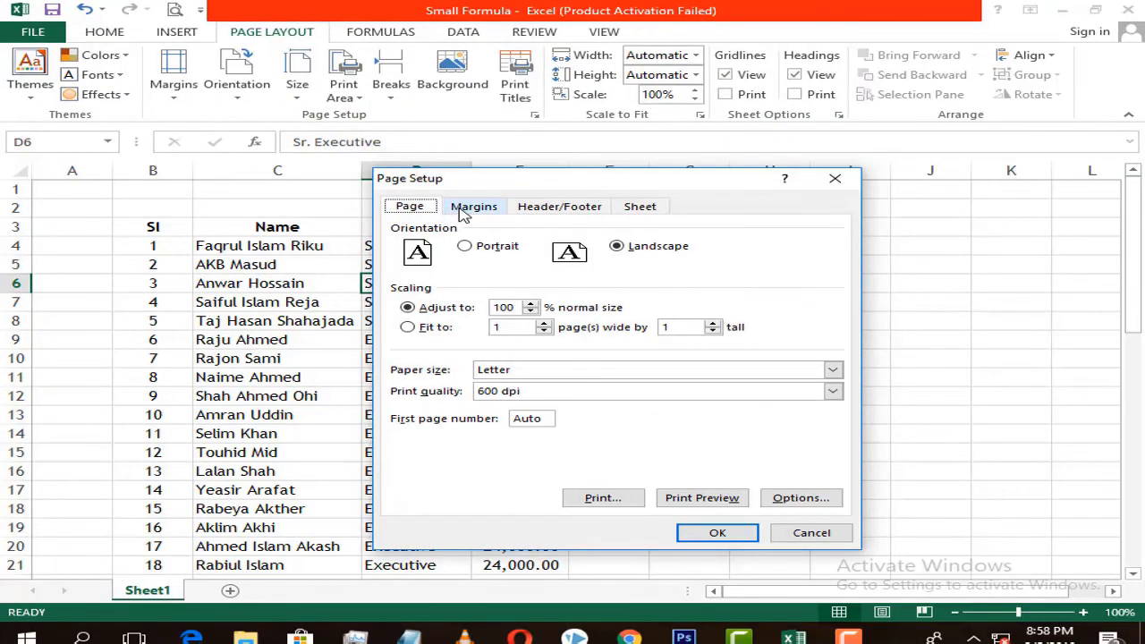